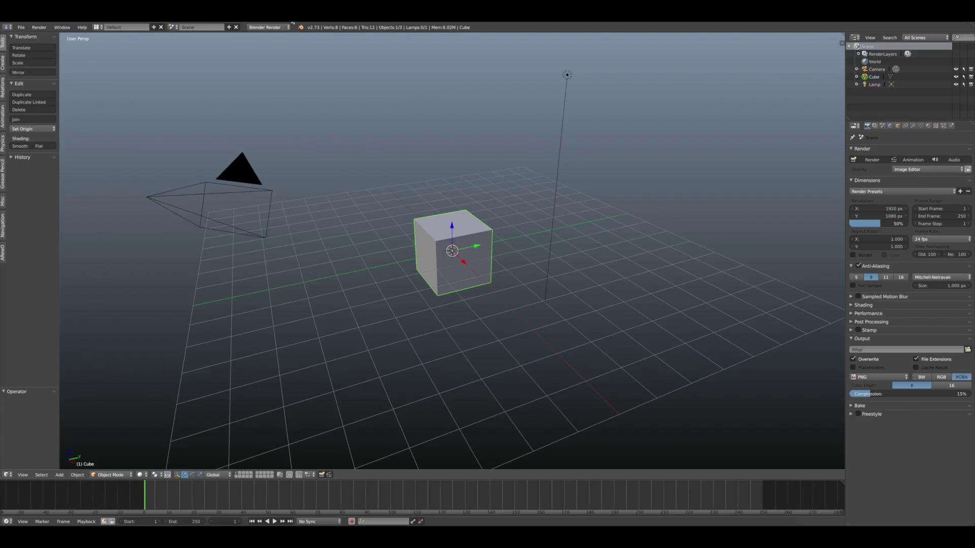
Replace the default cube with an icosphere of 4 subdivisions at the origin
{"action": "left_click", "coordinate": [468, 254]}
{"action": "left_click", "coordinate": [2, 62]}
{"action": "left_click", "coordinate": [35, 86]}
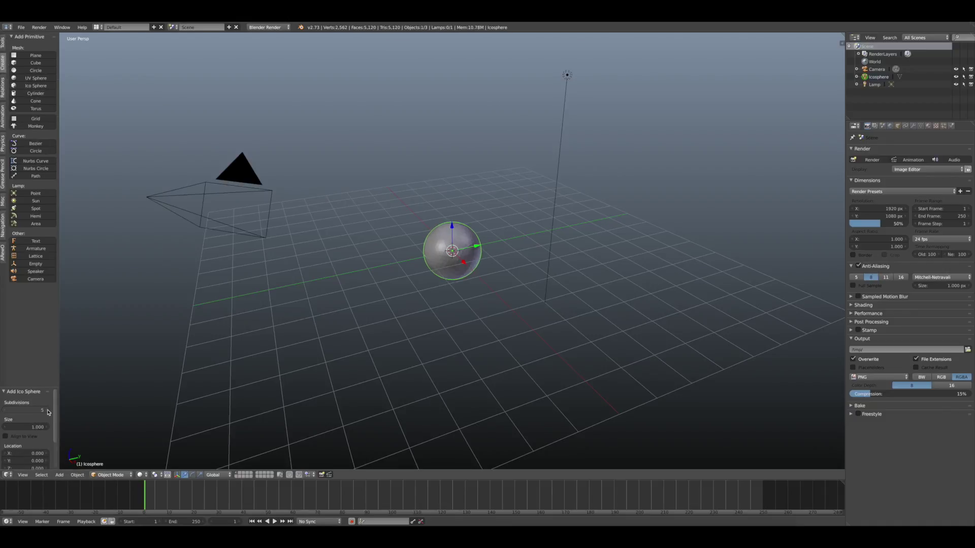
{"action": "left_click", "coordinate": [4, 410]}
{"action": "scroll", "coordinate": [393, 359], "scroll_direction": "up", "scroll_amount": 5}
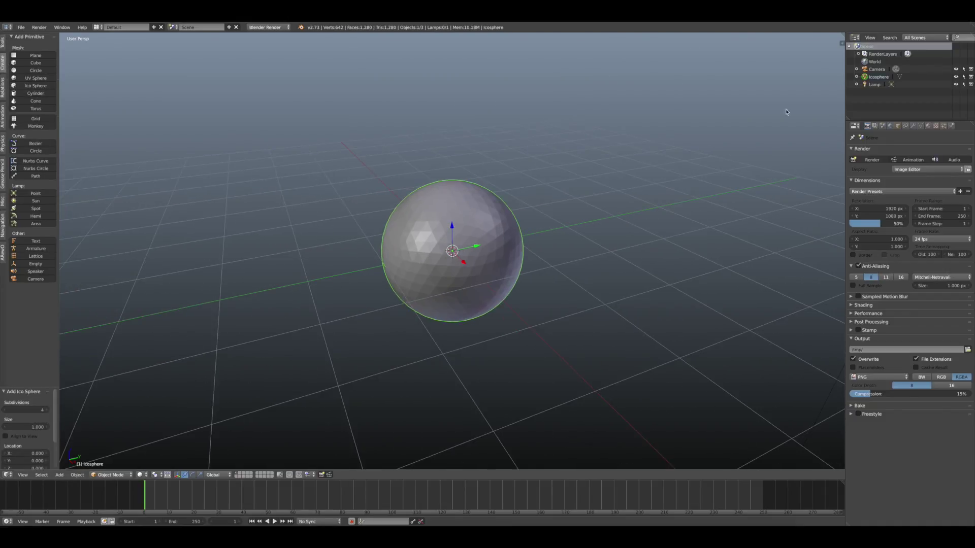
Add a Displace modifier to the icosphere with a new texture
{"action": "left_click", "coordinate": [912, 126]}
{"action": "left_click", "coordinate": [909, 151]}
{"action": "left_click", "coordinate": [884, 195]}
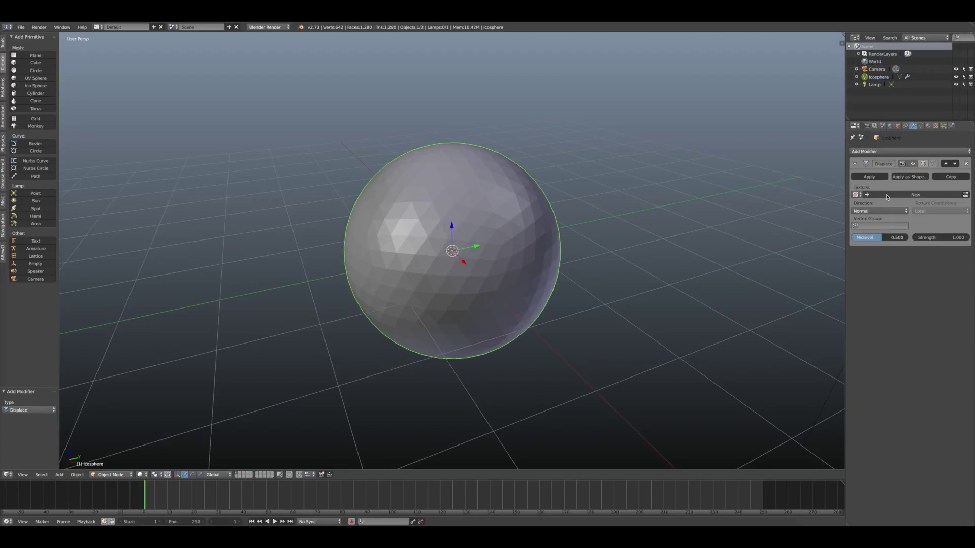
Set the displacement texture to Clouds and the Displace strength to 0.200
{"action": "left_click", "coordinate": [929, 127]}
{"action": "left_click", "coordinate": [906, 185]}
{"action": "left_click", "coordinate": [905, 102]}
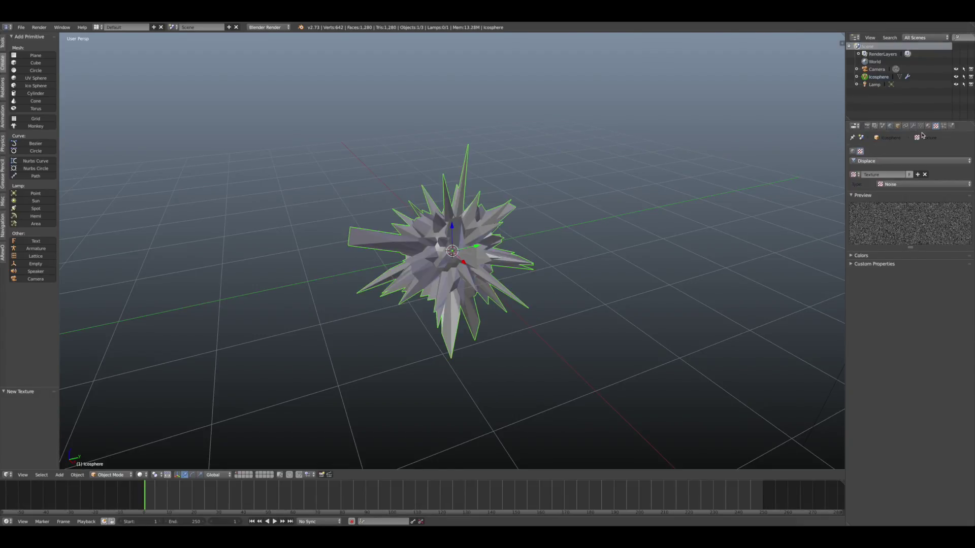
{"action": "left_click", "coordinate": [913, 126]}
{"action": "left_click_drag", "start_coordinate": [940, 238], "coordinate": [926, 238]}
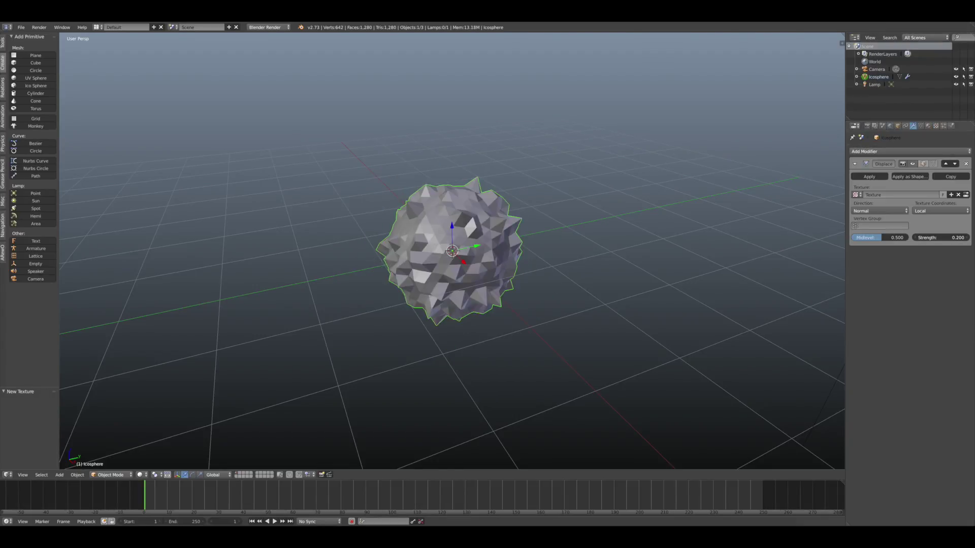
{"action": "left_click", "coordinate": [935, 126]}
{"action": "left_click", "coordinate": [906, 185]}
{"action": "left_click", "coordinate": [901, 162]}
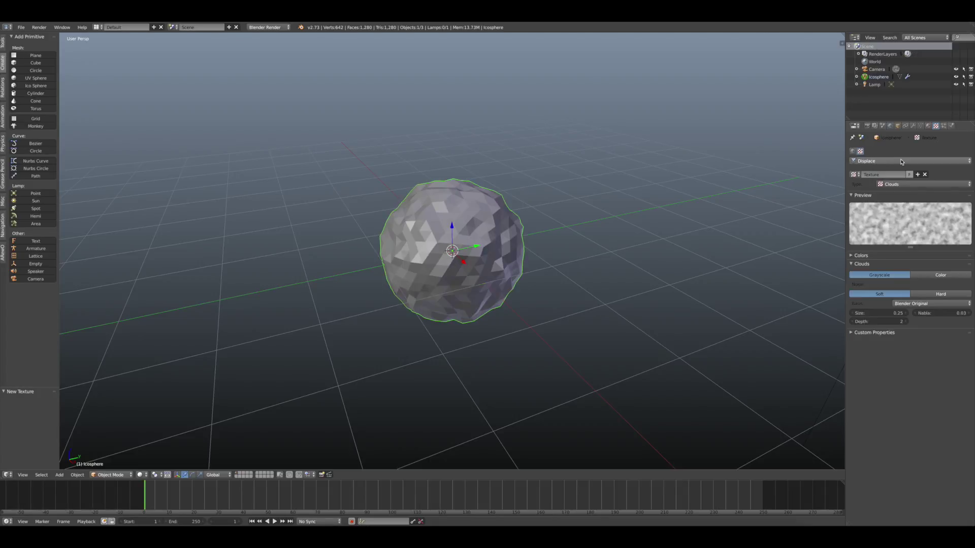
{"action": "left_click", "coordinate": [913, 126]}
Add a Decimate modifier with ratio about 0.33, then add a torus at the origin
{"action": "left_click", "coordinate": [889, 151]}
{"action": "left_click", "coordinate": [826, 203]}
{"action": "left_click_drag", "start_coordinate": [955, 287], "coordinate": [893, 287]}
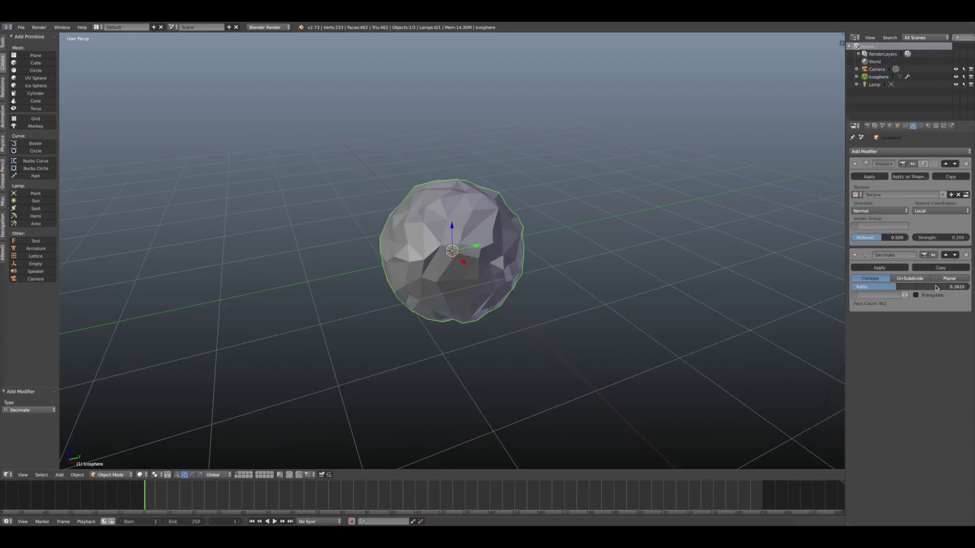
{"action": "scroll", "coordinate": [92, 161], "scroll_direction": "down", "scroll_amount": 2}
{"action": "left_click", "coordinate": [36, 109]}
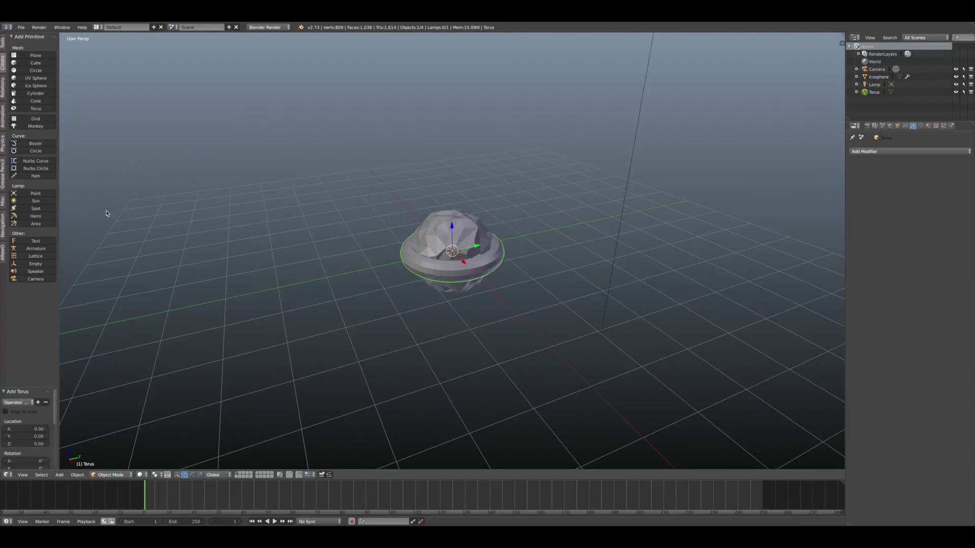
Scale the torus up so it encircles the sphere
{"action": "scroll", "coordinate": [36, 429], "scroll_direction": "down", "scroll_amount": 4}
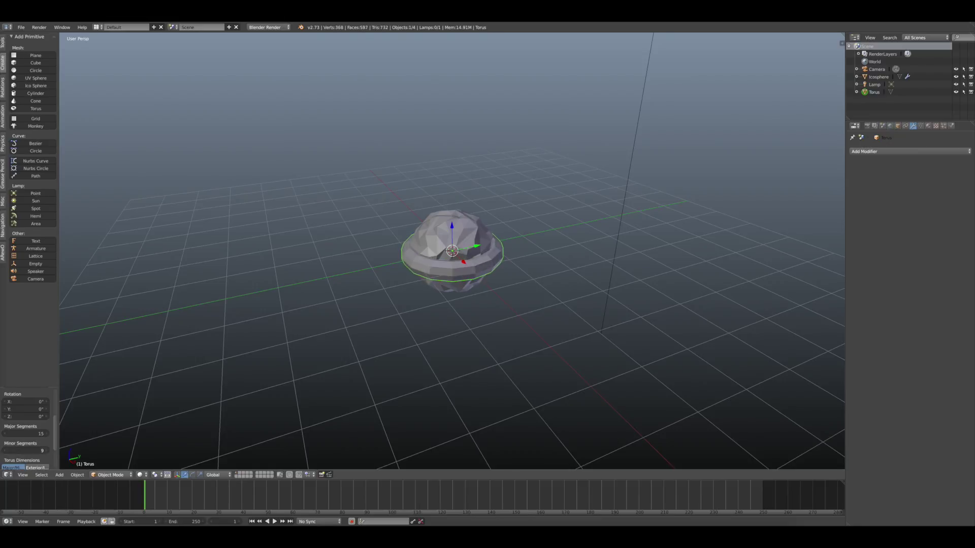
{"action": "key", "text": "s"}
{"action": "left_click", "coordinate": [653, 409]}
{"action": "middle_click_drag", "start_coordinate": [652, 410], "coordinate": [485, 318]}
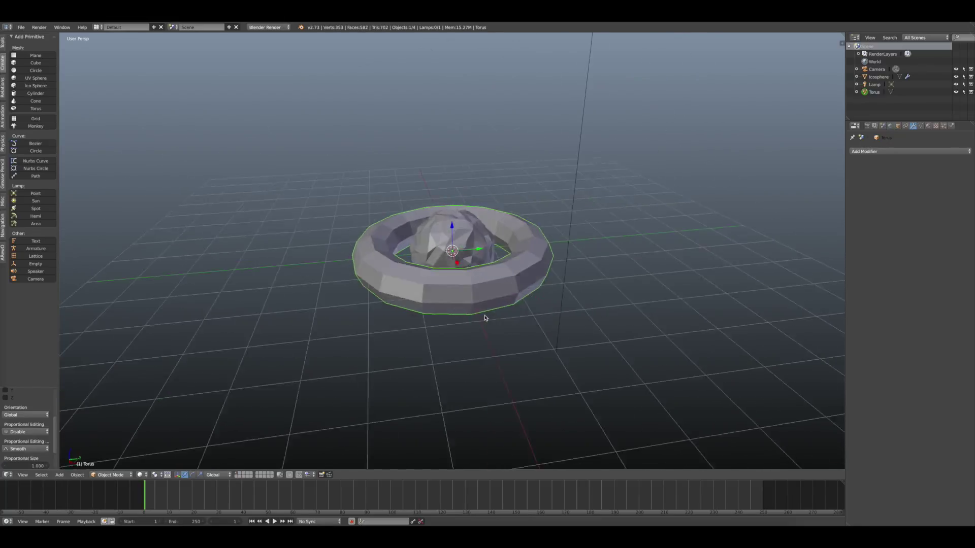
Isolate the torus in local view and brush-select inner-ring faces in Edit Mode, then deselect
{"action": "key", "text": "KP_Divide"}
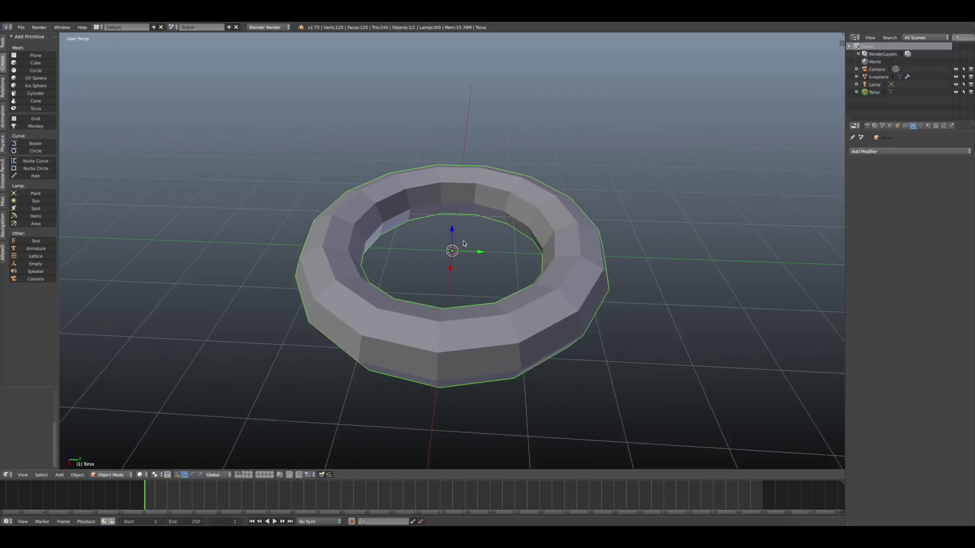
{"action": "key", "text": "Tab"}
{"action": "key", "text": "a"}
{"action": "key", "text": "c"}
{"action": "mouse_move", "coordinate": [363, 229]}
{"action": "left_mouse_down"}
{"action": "mouse_move", "coordinate": [463, 198]}
{"action": "mouse_move", "coordinate": [546, 255]}
{"action": "left_mouse_up"}
{"action": "left_click", "coordinate": [363, 264]}
{"action": "middle_click_drag", "start_coordinate": [363, 264], "coordinate": [417, 245]}
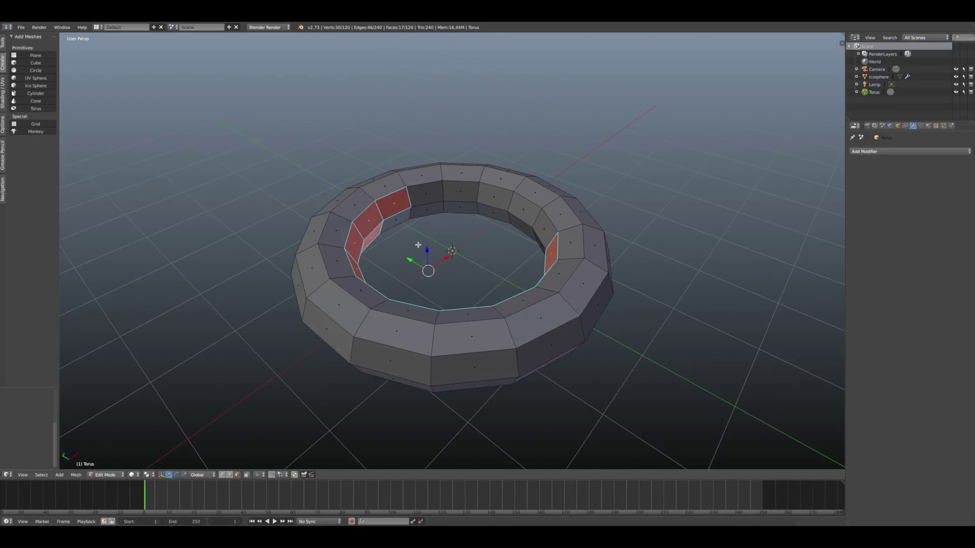
{"action": "left_click_drag", "start_coordinate": [415, 212], "coordinate": [546, 246]}
{"action": "middle_click_drag", "start_coordinate": [546, 246], "coordinate": [455, 216]}
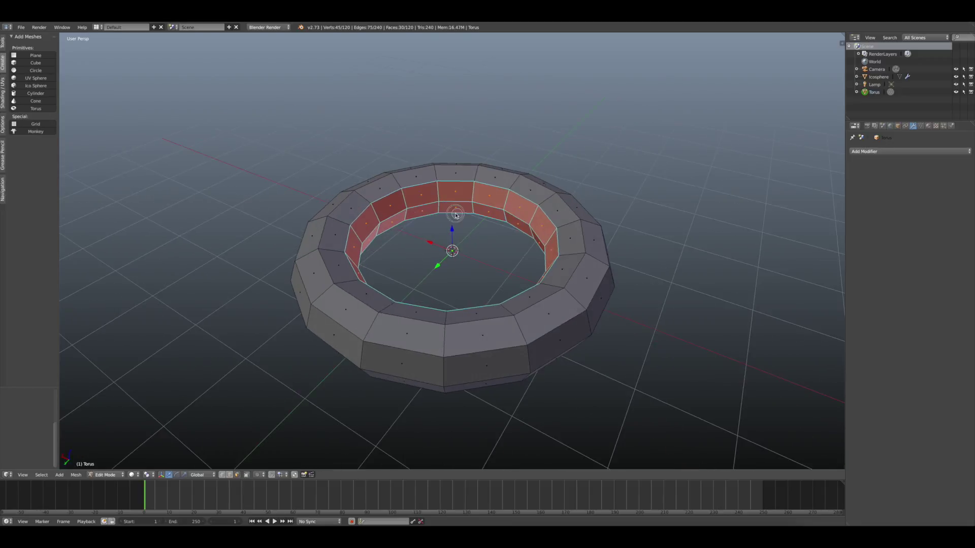
{"action": "middle_click_drag", "start_coordinate": [419, 259], "coordinate": [361, 318]}
{"action": "key", "text": "Escape"}
{"action": "key", "text": "a"}
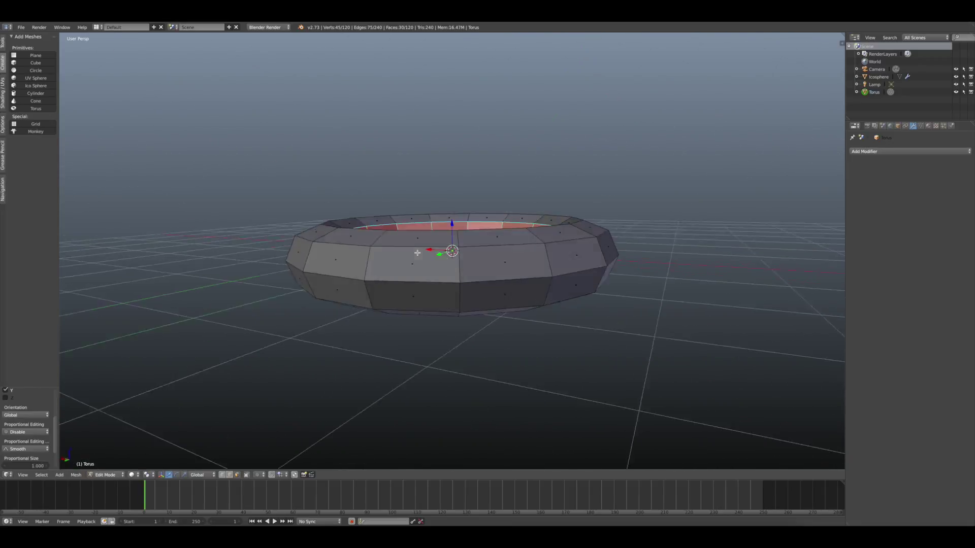
Select several outer-ring edges of the torus and scale them slightly
{"action": "right_click", "coordinate": [355, 313]}
{"action": "right_click", "coordinate": [577, 295], "text": "shift"}
{"action": "middle_click_drag", "start_coordinate": [577, 294], "coordinate": [589, 323]}
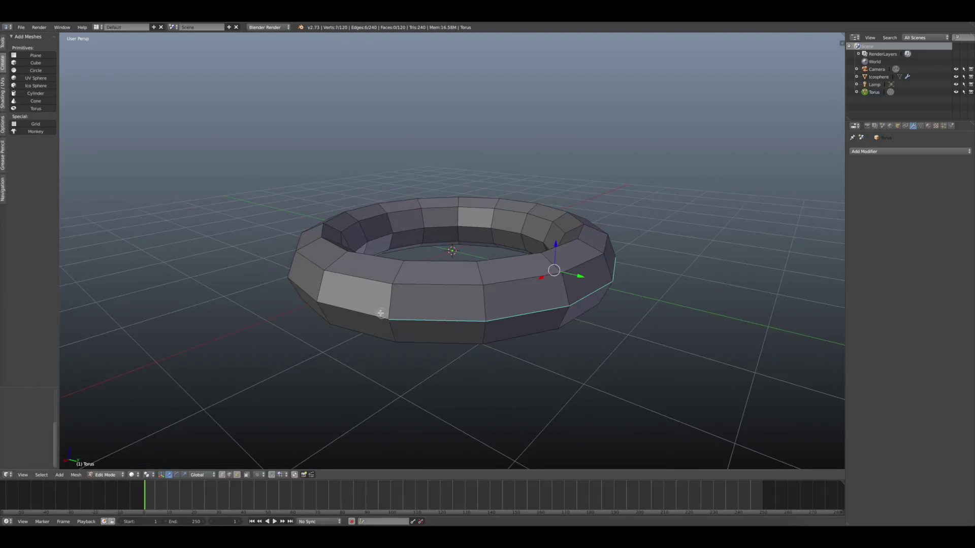
{"action": "mouse_move", "coordinate": [338, 362]}
{"action": "middle_mouse_down"}
{"action": "mouse_move", "coordinate": [333, 370]}
{"action": "mouse_move", "coordinate": [589, 303]}
{"action": "middle_mouse_up"}
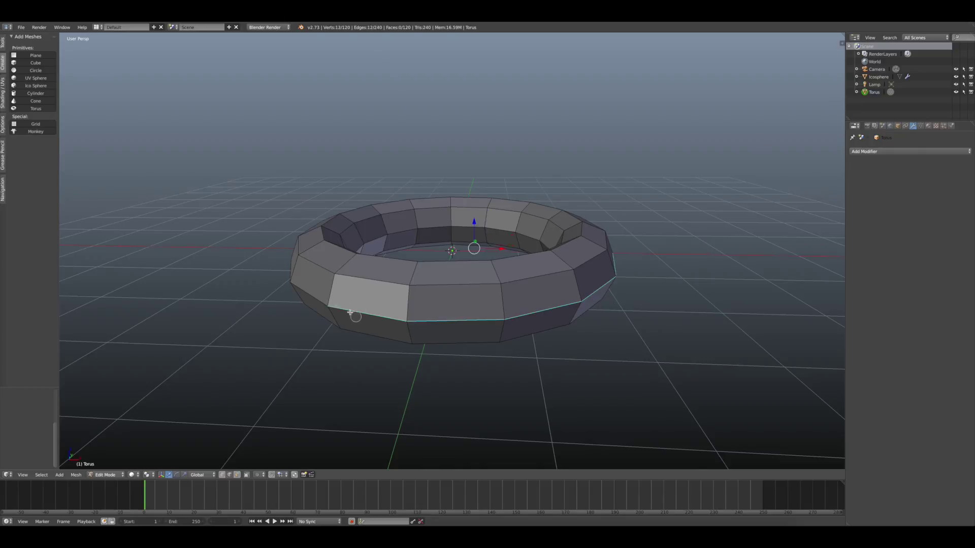
{"action": "right_click", "coordinate": [302, 337], "text": "shift"}
{"action": "right_click", "coordinate": [529, 317], "text": "shift"}
{"action": "right_click", "coordinate": [523, 366], "text": "shift"}
{"action": "middle_click_drag", "start_coordinate": [523, 365], "coordinate": [552, 386]}
{"action": "key", "text": "s"}
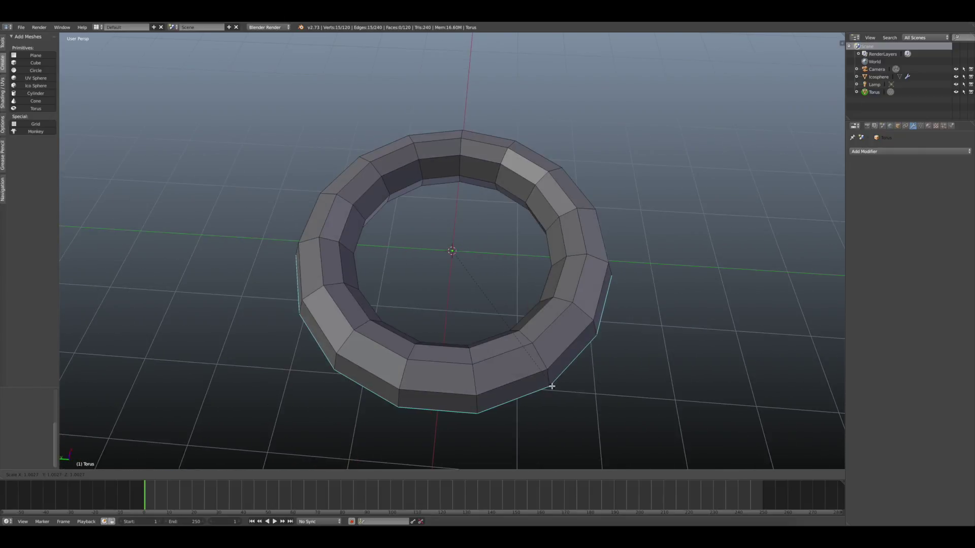
{"action": "left_click", "coordinate": [544, 382]}
{"action": "middle_click_drag", "start_coordinate": [540, 367], "coordinate": [593, 290]}
Flatten the torus along Z in Object Mode and leave local view
{"action": "key", "text": "Tab"}
{"action": "key", "text": "s"}
{"action": "key", "text": "z"}
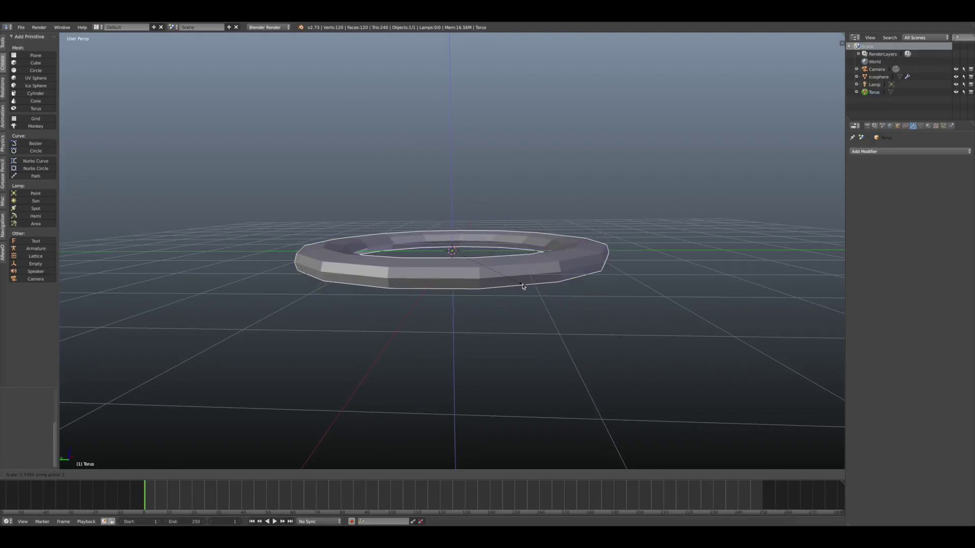
{"action": "left_click", "coordinate": [523, 285]}
{"action": "middle_click_drag", "start_coordinate": [522, 285], "coordinate": [503, 276]}
{"action": "key", "text": "KP_Divide"}
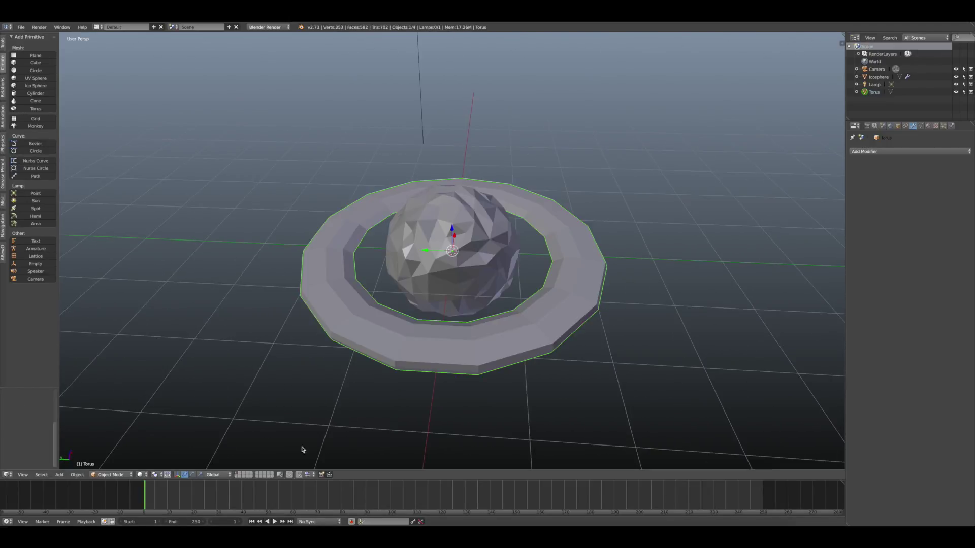
Subdivide all of the ring's faces in Edit Mode
{"action": "key", "text": "Tab"}
{"action": "key", "text": "w"}
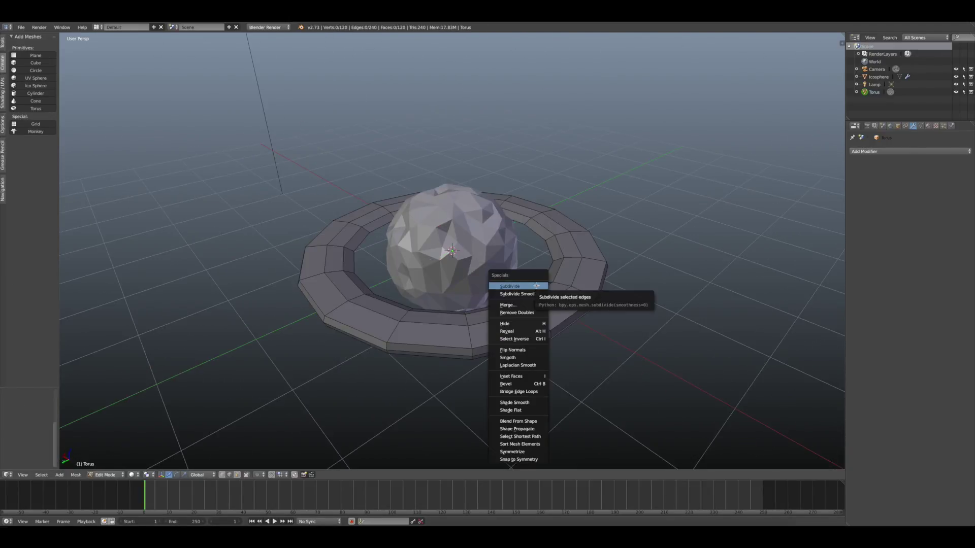
{"action": "key", "text": "a"}
{"action": "key", "text": "w"}
{"action": "left_click", "coordinate": [543, 327]}
{"action": "key", "text": "Tab"}
Add a Displace modifier to the ring with a new procedural texture at strength 0.3
{"action": "left_click", "coordinate": [908, 152]}
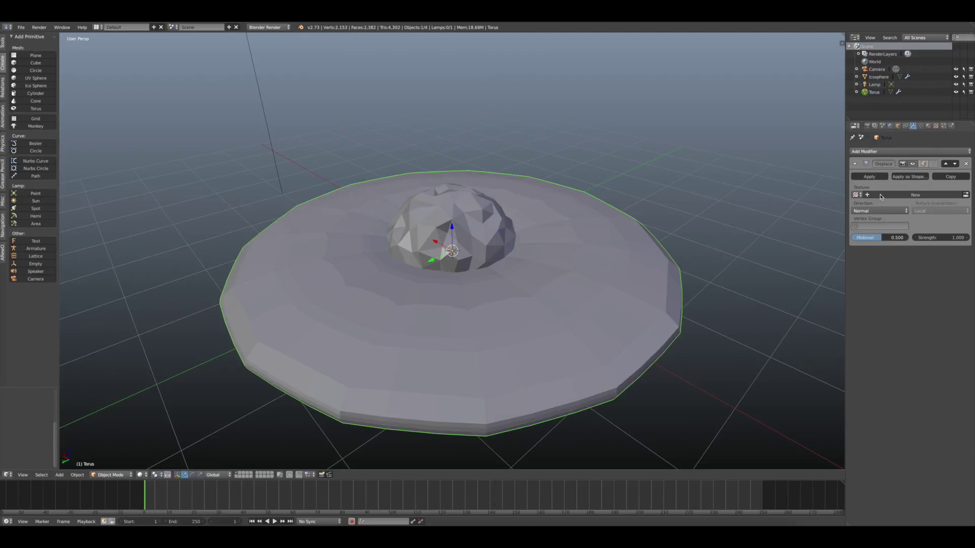
{"action": "left_click", "coordinate": [921, 185]}
{"action": "left_click", "coordinate": [909, 163]}
{"action": "left_click", "coordinate": [913, 126]}
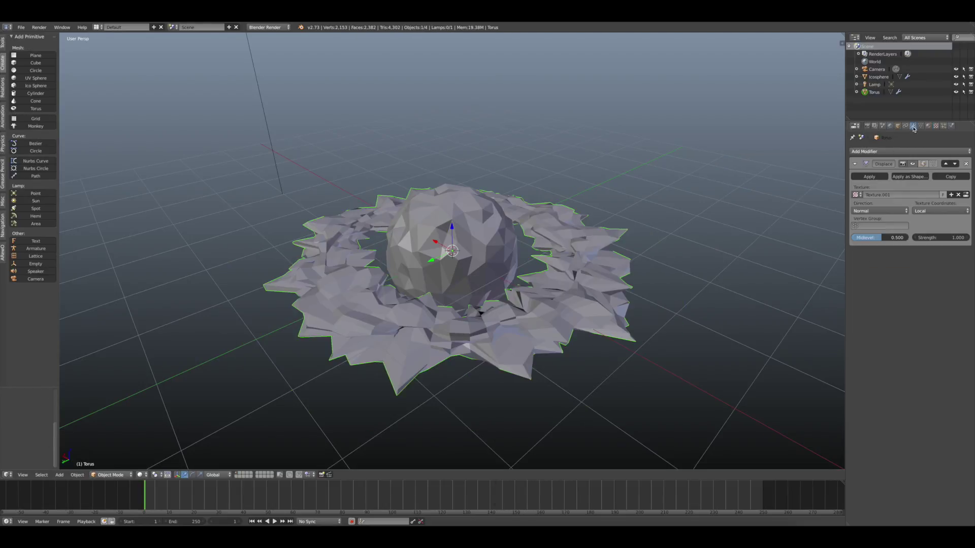
{"action": "left_click_drag", "start_coordinate": [940, 238], "coordinate": [929, 238]}
Flatten the ring further along the Z axis
{"action": "mouse_move", "coordinate": [442, 305]}
{"action": "middle_mouse_down"}
{"action": "mouse_move", "coordinate": [442, 350]}
{"action": "mouse_move", "coordinate": [612, 342]}
{"action": "middle_mouse_up"}
{"action": "key", "text": "s"}
{"action": "key", "text": "z"}
{"action": "left_click", "coordinate": [531, 317]}
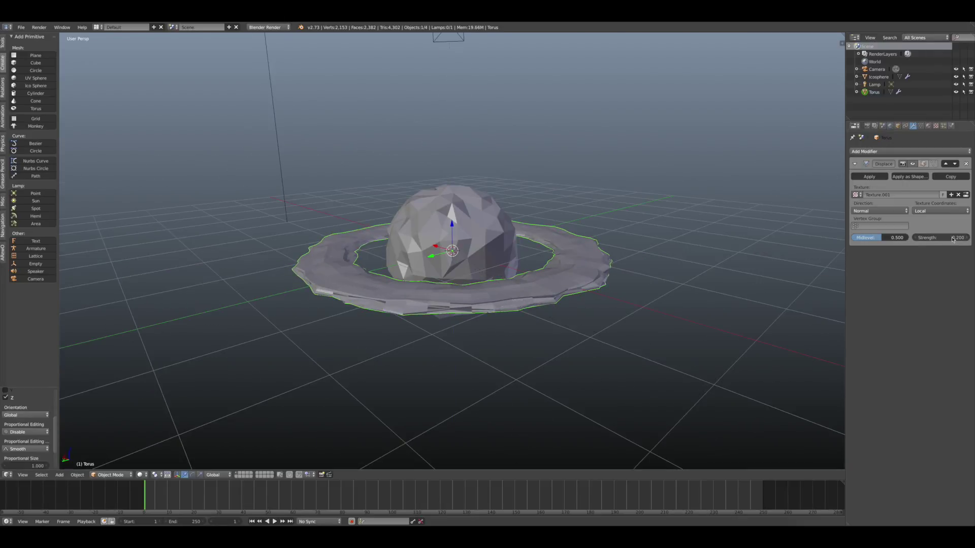
{"action": "mouse_move", "coordinate": [732, 290]}
{"action": "middle_mouse_down"}
{"action": "mouse_move", "coordinate": [731, 264]}
{"action": "mouse_move", "coordinate": [731, 300]}
{"action": "middle_mouse_up"}
Add a Decimate modifier to the ring and select the planet sphere
{"action": "left_click", "coordinate": [909, 151]}
{"action": "left_click", "coordinate": [822, 205]}
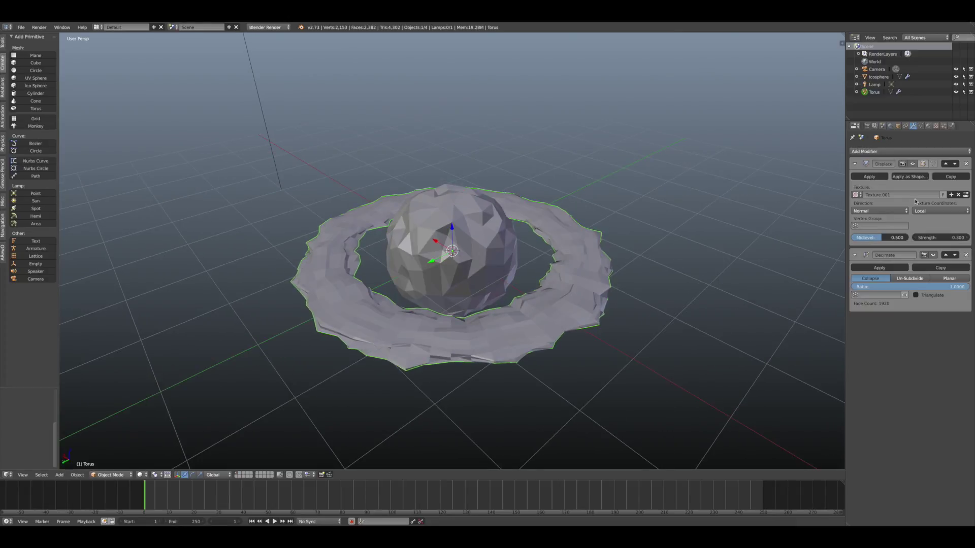
{"action": "right_click", "coordinate": [447, 274]}
Set the planet sphere's diffuse colour to pinkish-red
{"action": "left_click", "coordinate": [905, 151]}
{"action": "left_click", "coordinate": [935, 125]}
{"action": "left_click", "coordinate": [876, 267]}
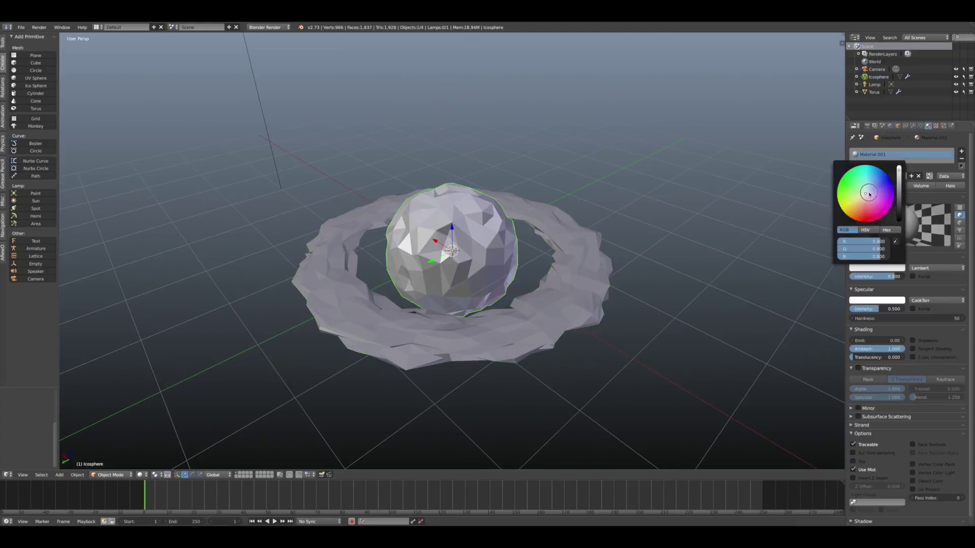
{"action": "left_click_drag", "start_coordinate": [868, 194], "coordinate": [864, 205]}
Give the ring a new material with a dark pink diffuse colour
{"action": "right_click", "coordinate": [583, 264]}
{"action": "left_click", "coordinate": [896, 177]}
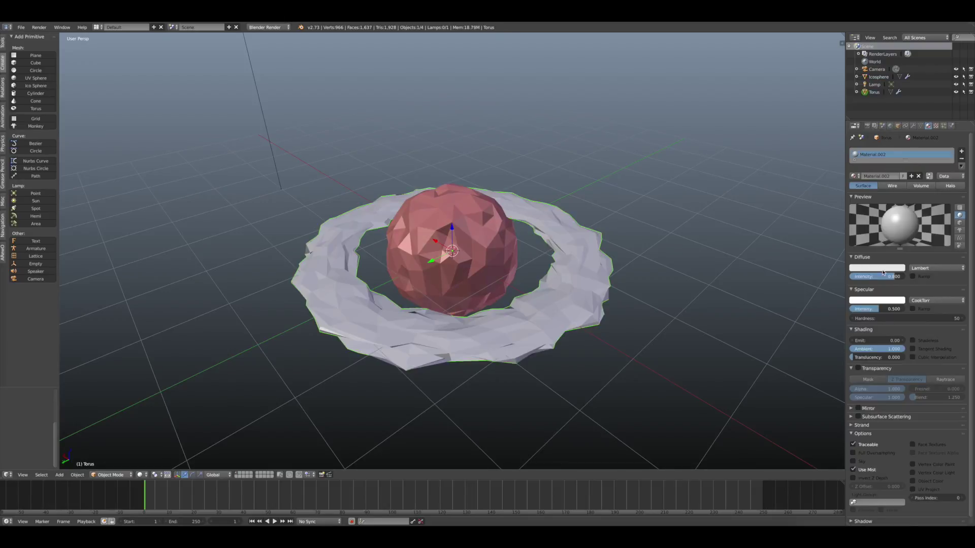
{"action": "left_click", "coordinate": [877, 267]}
{"action": "left_click_drag", "start_coordinate": [869, 194], "coordinate": [865, 205]}
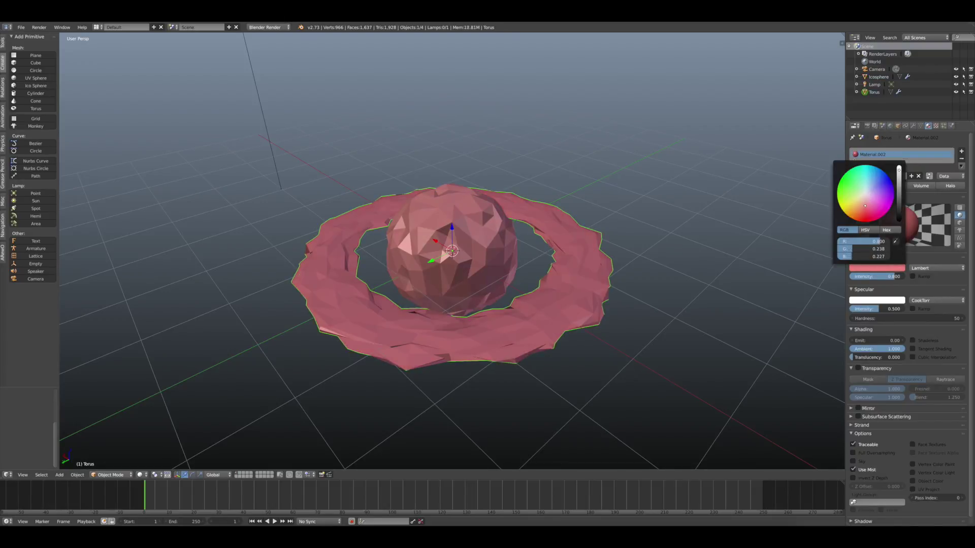
{"action": "mouse_move", "coordinate": [898, 169]}
{"action": "left_mouse_down"}
{"action": "mouse_move", "coordinate": [899, 187]}
{"action": "mouse_move", "coordinate": [898, 175]}
{"action": "left_mouse_up"}
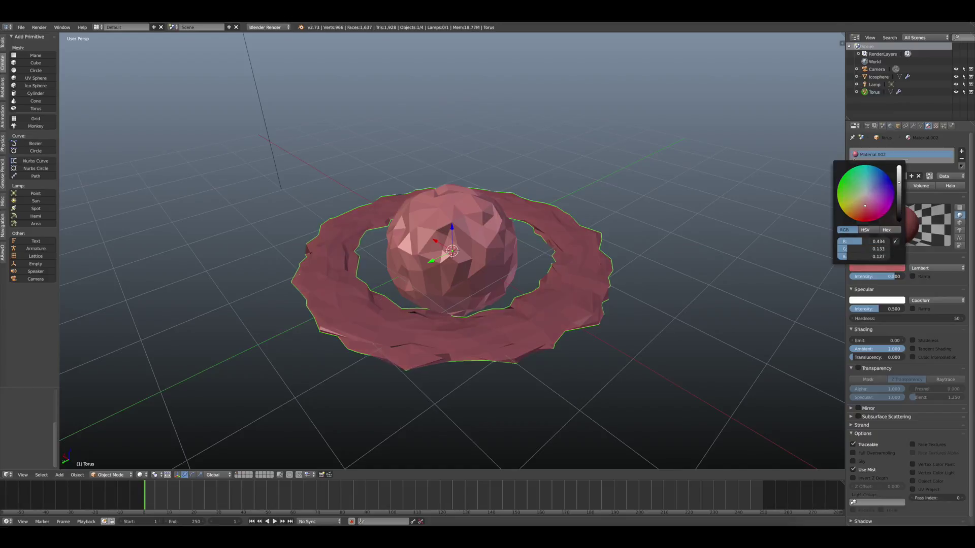
{"action": "scroll", "coordinate": [594, 246], "scroll_direction": "down", "scroll_amount": 7}
{"action": "key", "text": "shift+d"}
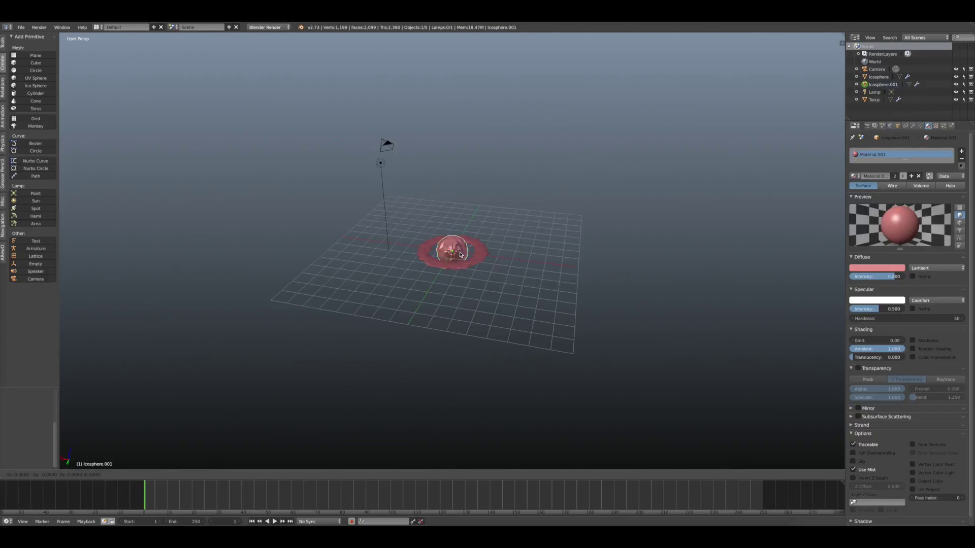
Deepen the ring's pink colour and delete the stray sphere duplicate
{"action": "left_click", "coordinate": [541, 262]}
{"action": "right_click", "coordinate": [479, 261]}
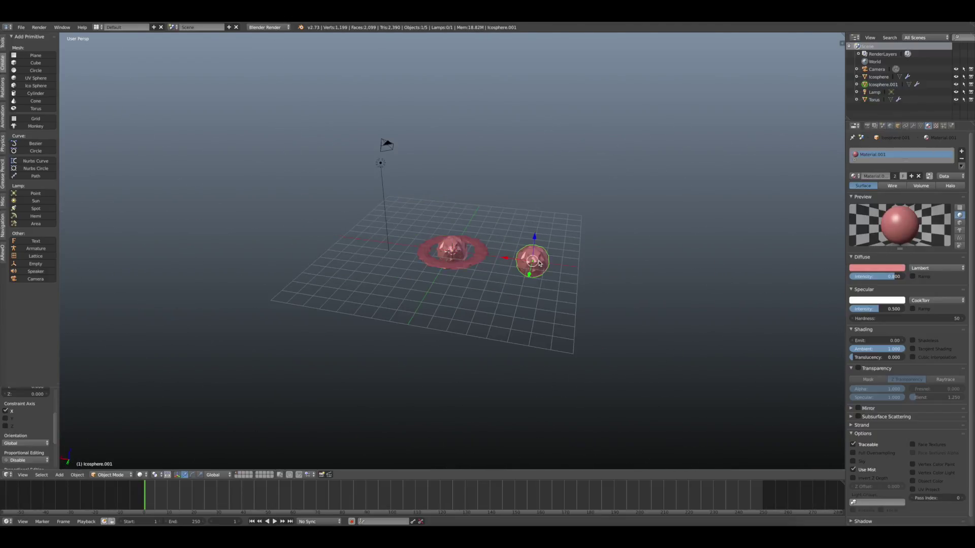
{"action": "left_click", "coordinate": [877, 268]}
{"action": "left_click_drag", "start_coordinate": [871, 193], "coordinate": [880, 201]}
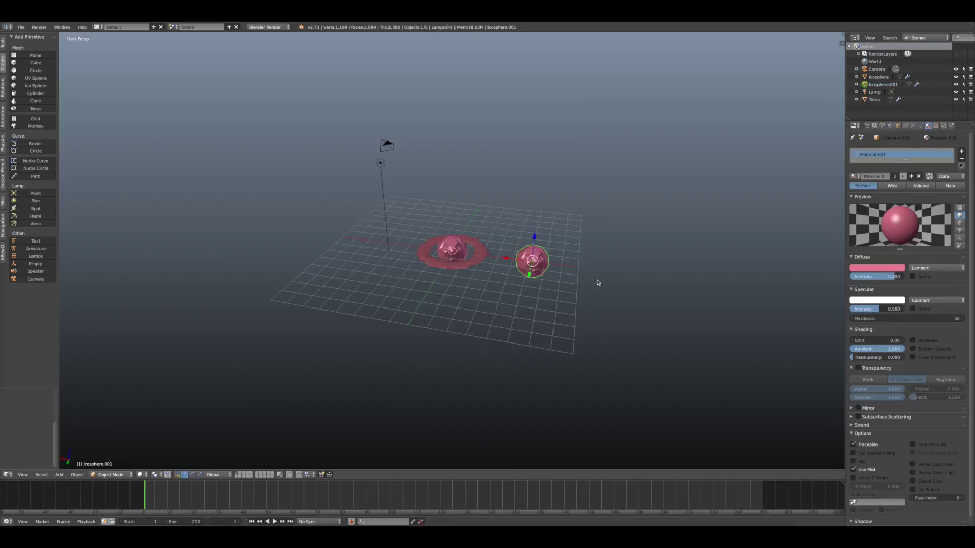
{"action": "key", "text": "Delete"}
{"action": "scroll", "coordinate": [494, 273], "scroll_direction": "up", "scroll_amount": 5}
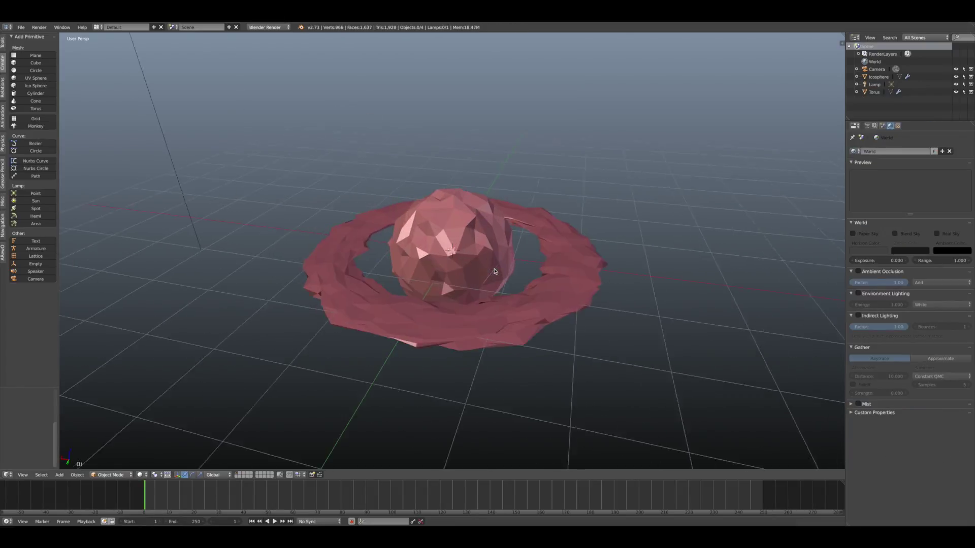
Duplicate the sphere and ring to form a second planet on the right
{"action": "right_click", "coordinate": [461, 255]}
{"action": "key", "text": "shift+d"}
{"action": "left_click", "coordinate": [626, 213]}
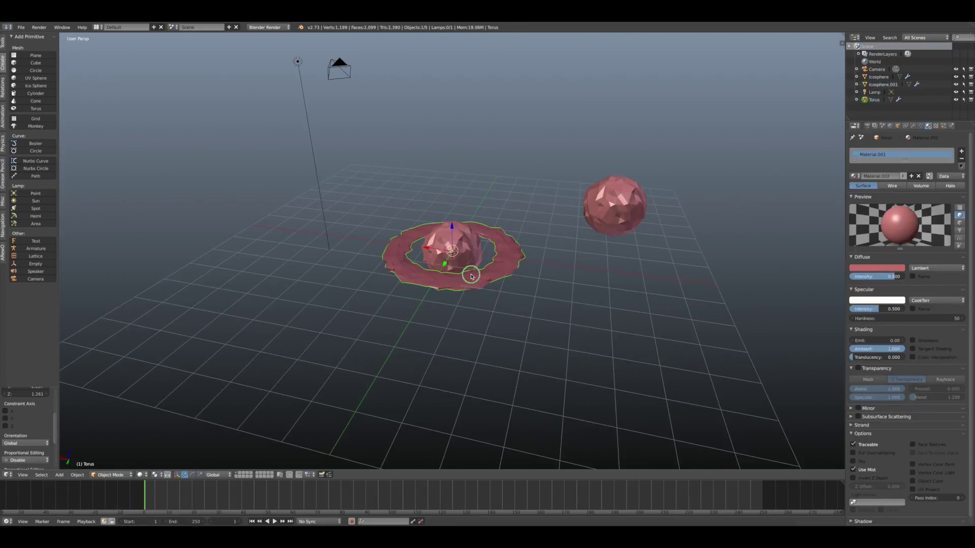
{"action": "right_click", "coordinate": [468, 280]}
{"action": "key", "text": "shift+d"}
{"action": "left_click", "coordinate": [635, 232]}
Duplicate a sphere and ring again to form a third planet at the upper left
{"action": "right_click", "coordinate": [451, 249]}
{"action": "key", "text": "shift+d"}
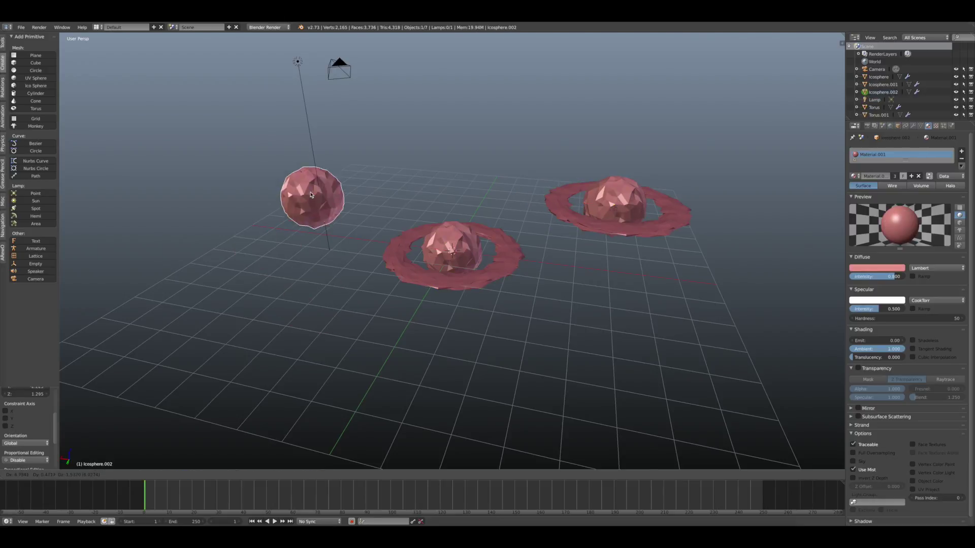
{"action": "left_click", "coordinate": [254, 134]}
{"action": "right_click", "coordinate": [391, 270]}
{"action": "key", "text": "shift+d"}
{"action": "left_click", "coordinate": [213, 173]}
{"action": "mouse_move", "coordinate": [218, 175]}
{"action": "middle_mouse_down"}
{"action": "mouse_move", "coordinate": [406, 203]}
{"action": "mouse_move", "coordinate": [583, 213]}
{"action": "middle_mouse_up"}
Tilt the right-hand and centre rings to different angles
{"action": "right_click", "coordinate": [589, 200]}
{"action": "key", "text": "r"}
{"action": "left_click", "coordinate": [594, 223]}
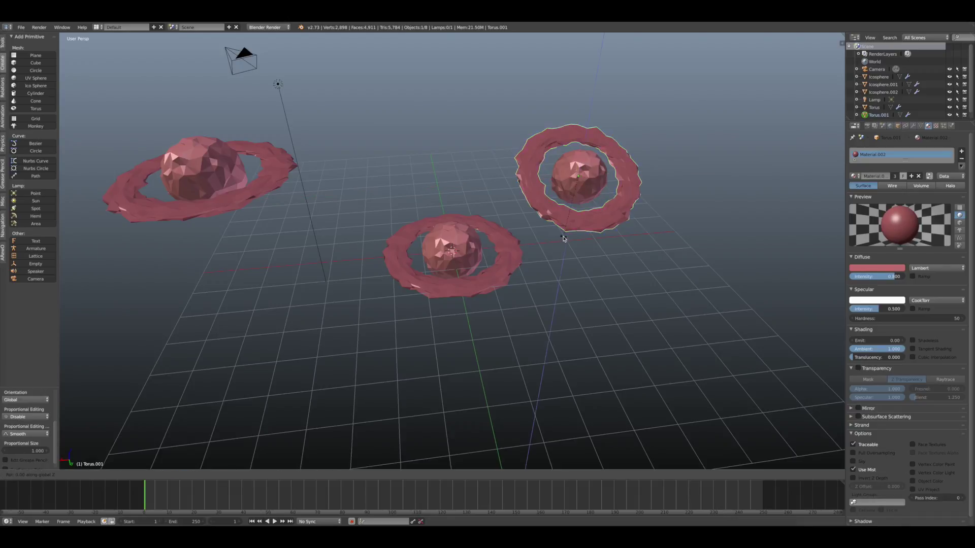
{"action": "right_click", "coordinate": [584, 180]}
{"action": "right_click", "coordinate": [459, 286]}
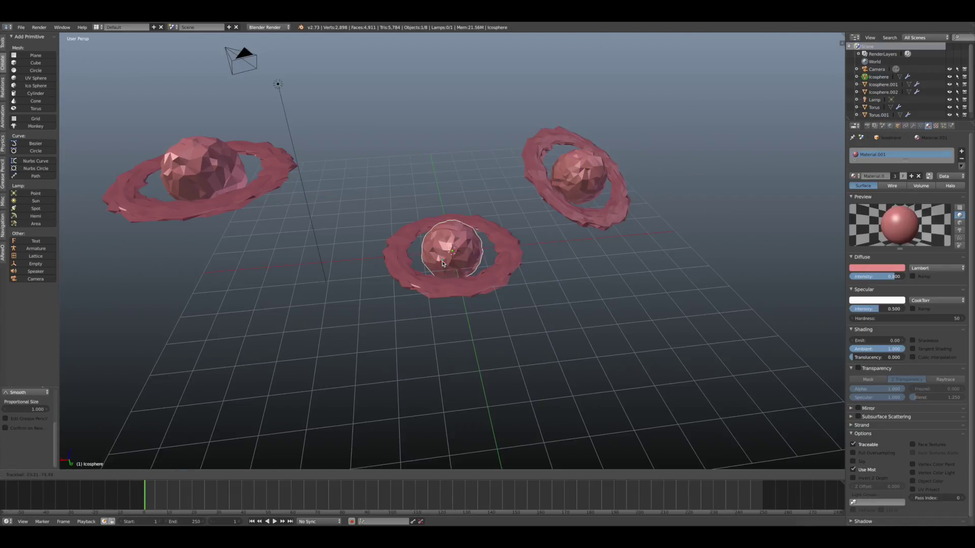
{"action": "key", "text": "r"}
{"action": "key", "text": "r"}
{"action": "left_click", "coordinate": [463, 283]}
{"action": "right_click", "coordinate": [203, 167]}
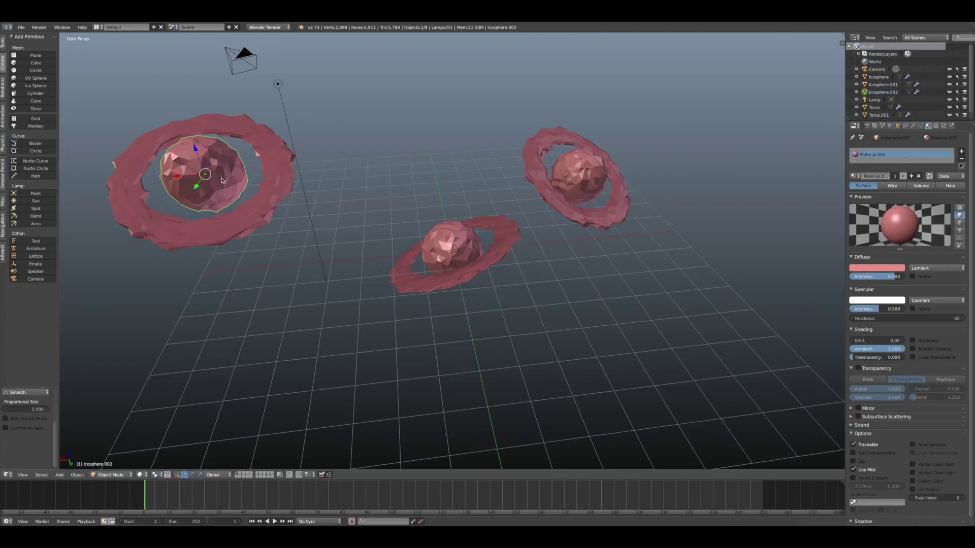
Switch the viewport to the active camera view framing the three ringed planets
{"action": "mouse_move", "coordinate": [446, 284]}
{"action": "middle_mouse_down"}
{"action": "mouse_move", "coordinate": [443, 252]}
{"action": "mouse_move", "coordinate": [447, 274]}
{"action": "middle_mouse_up"}
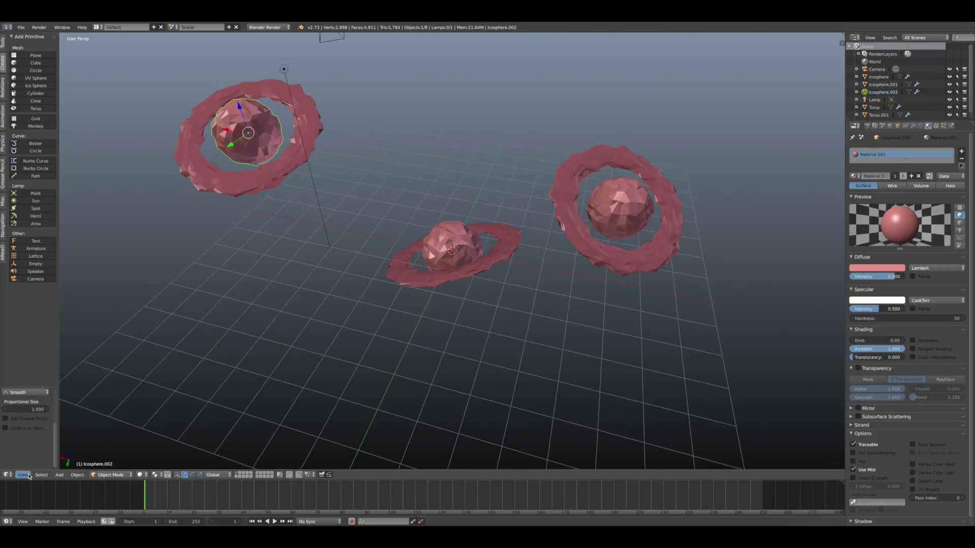
{"action": "left_click", "coordinate": [22, 474]}
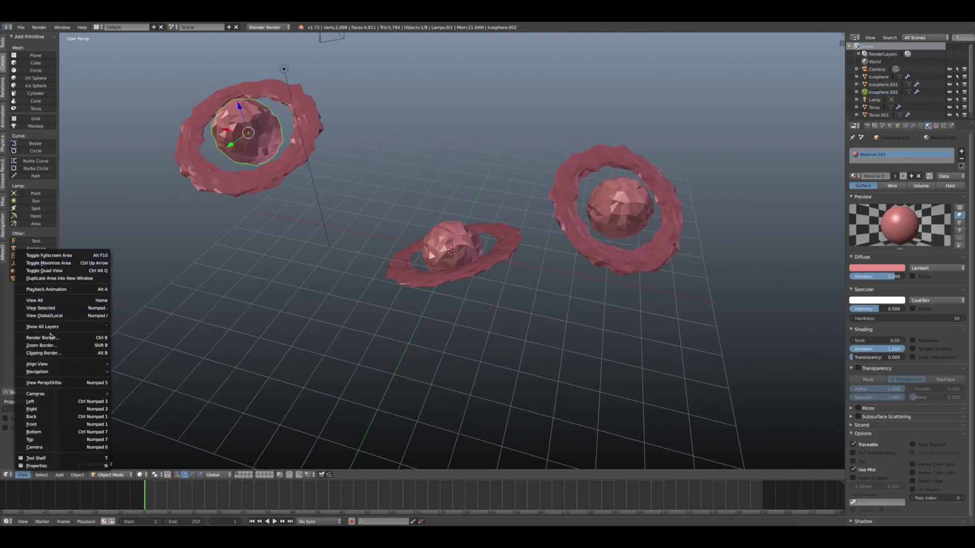
{"action": "left_click", "coordinate": [123, 365]}
{"action": "scroll", "coordinate": [418, 359], "scroll_direction": "down", "scroll_amount": 3}
{"action": "scroll", "coordinate": [418, 359], "scroll_direction": "up", "scroll_amount": 4}
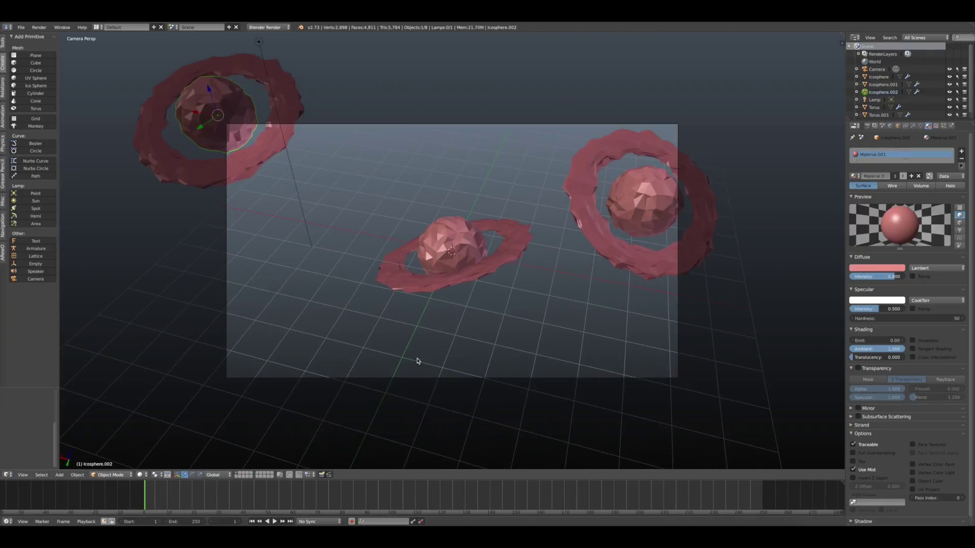
{"action": "scroll", "coordinate": [417, 361], "scroll_direction": "down", "scroll_amount": 2}
{"action": "scroll", "coordinate": [510, 309], "scroll_direction": "up", "scroll_amount": 2}
{"action": "scroll", "coordinate": [507, 312], "scroll_direction": "down", "scroll_amount": 3}
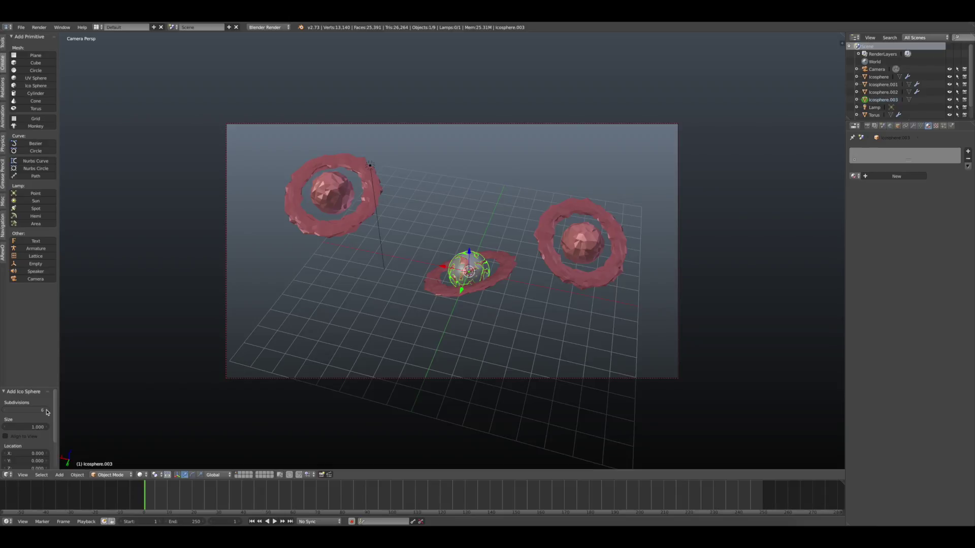
Reduce the new sphere's subdivisions to 3 and move it to the left
{"action": "key", "text": "n"}
{"action": "key", "text": "n"}
{"action": "scroll", "coordinate": [464, 288], "scroll_direction": "up", "scroll_amount": 5}
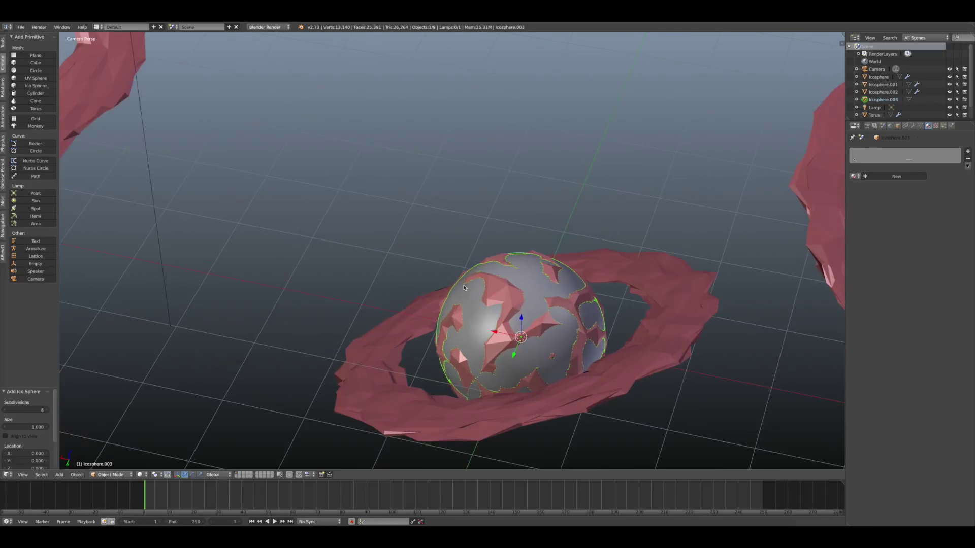
{"action": "left_click", "coordinate": [6, 411]}
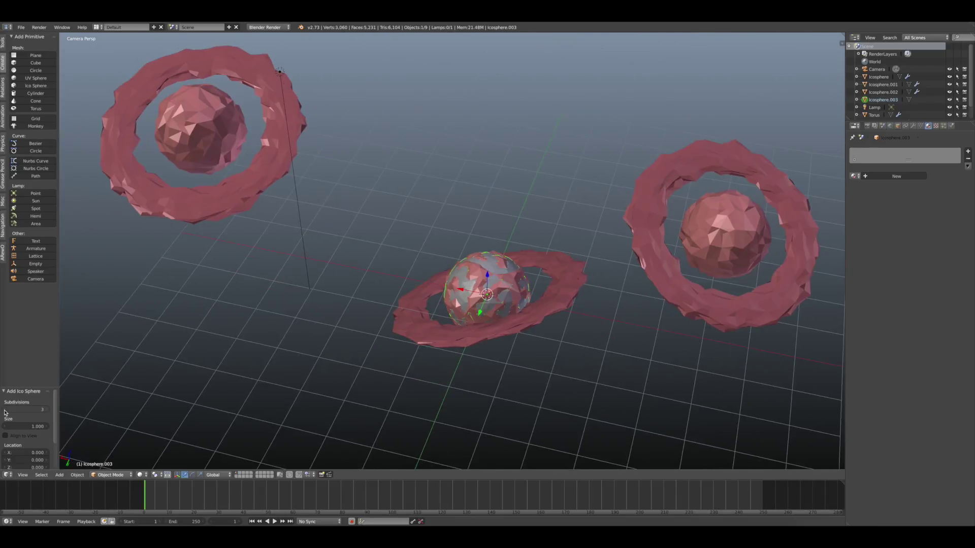
{"action": "key", "text": "g"}
{"action": "left_click", "coordinate": [315, 258]}
Add a Displace modifier with a new Clouds texture, strength lowered to 0.600
{"action": "left_click", "coordinate": [912, 125]}
{"action": "left_click", "coordinate": [908, 151]}
{"action": "left_click", "coordinate": [888, 188]}
{"action": "left_click", "coordinate": [896, 195]}
{"action": "left_click", "coordinate": [936, 125]}
{"action": "left_click", "coordinate": [909, 153]}
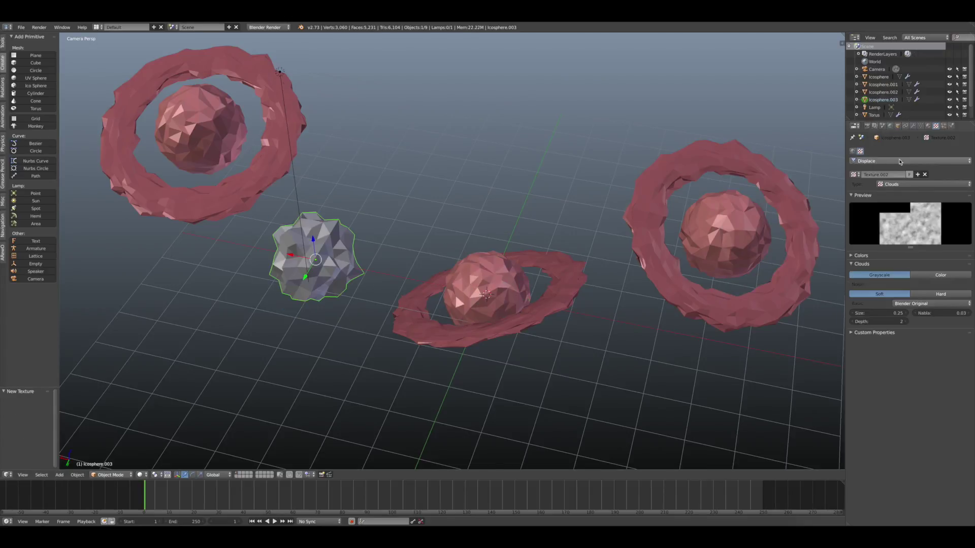
{"action": "left_click", "coordinate": [912, 126]}
{"action": "left_click", "coordinate": [916, 238]}
{"action": "left_click", "coordinate": [908, 152]}
Add a Decimate modifier with ratio 0.5802 and scale the rock down
{"action": "left_click", "coordinate": [825, 219]}
{"action": "left_click_drag", "start_coordinate": [943, 286], "coordinate": [894, 287]}
{"action": "key", "text": "s"}
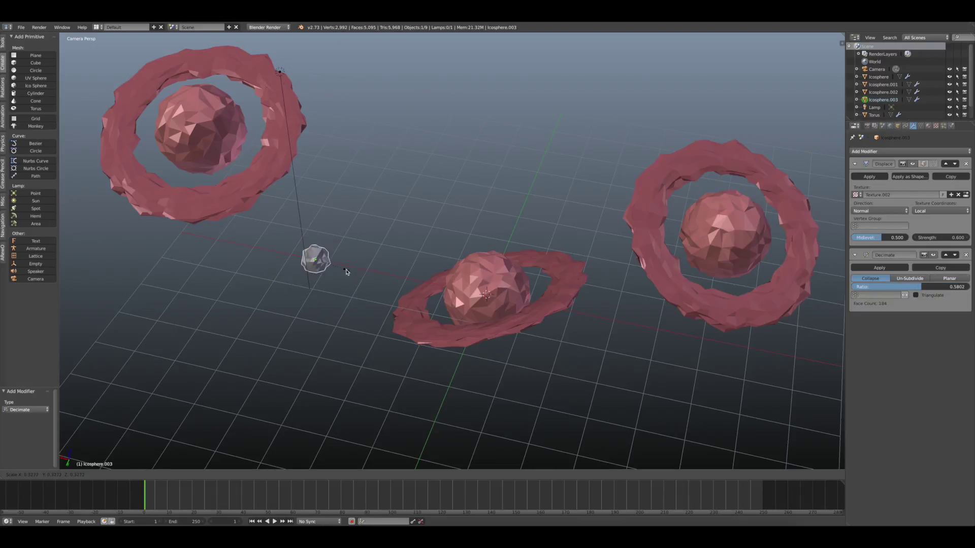
{"action": "left_click", "coordinate": [559, 285]}
Look through the scene camera and move the rock higher in the scene
{"action": "left_click", "coordinate": [22, 475]}
{"action": "left_click", "coordinate": [34, 447]}
{"action": "key", "text": "KP_0"}
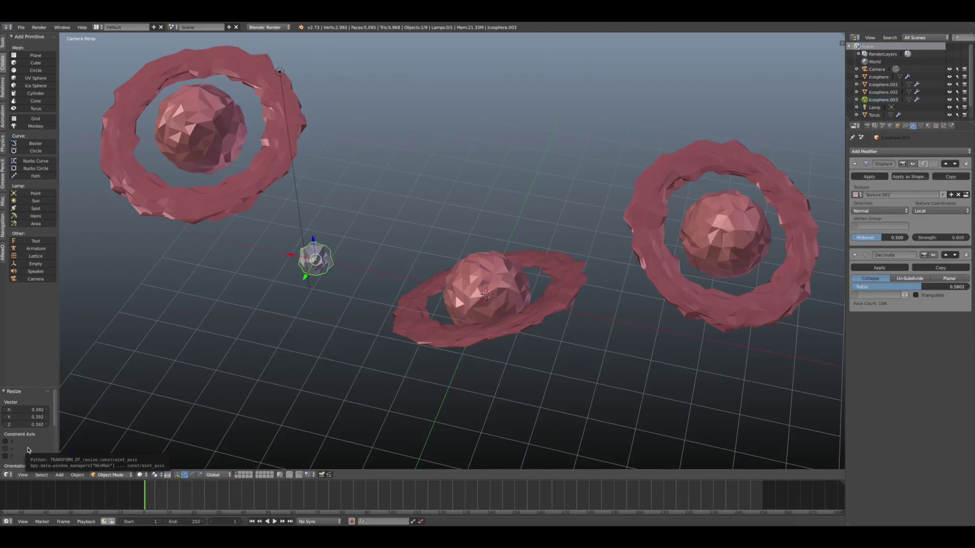
{"action": "key", "text": "KP_0"}
{"action": "key", "text": "g"}
{"action": "left_click", "coordinate": [491, 193]}
Duplicate the rock into rotated copies near the bottom and at the lower right
{"action": "key", "text": "shift+d"}
{"action": "left_click", "coordinate": [264, 350]}
{"action": "key", "text": "r"}
{"action": "key", "text": "r"}
{"action": "left_click", "coordinate": [282, 355]}
{"action": "key", "text": "shift+d"}
{"action": "left_click", "coordinate": [642, 387]}
{"action": "key", "text": "r"}
{"action": "key", "text": "r"}
{"action": "left_click", "coordinate": [551, 372]}
Place two more rotated, resized rock copies at the upper left and upper right
{"action": "key", "text": "shift+d"}
{"action": "left_click", "coordinate": [157, 133]}
{"action": "key", "text": "r"}
{"action": "key", "text": "r"}
{"action": "key", "text": "s"}
{"action": "left_click", "coordinate": [218, 153]}
{"action": "key", "text": "shift+d"}
{"action": "left_click", "coordinate": [670, 148]}
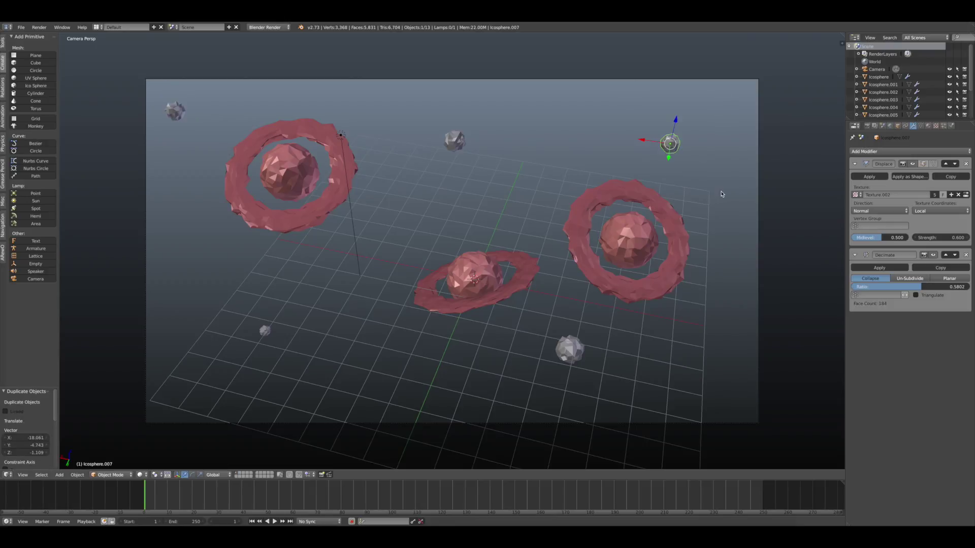
{"action": "key", "text": "s"}
{"action": "left_click", "coordinate": [707, 191]}
Give the upper-right rock a new material with a new diffuse colour
{"action": "left_click", "coordinate": [928, 126]}
{"action": "left_click", "coordinate": [893, 176]}
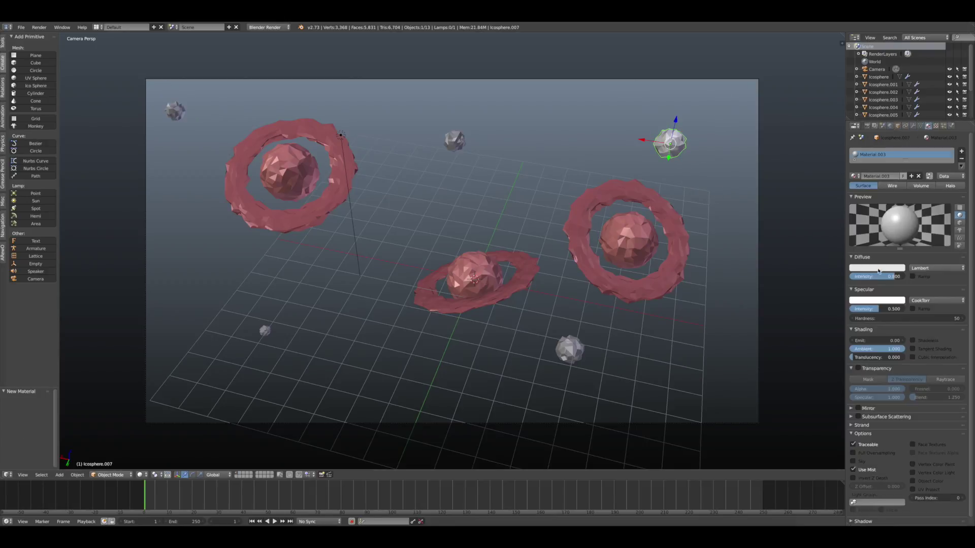
{"action": "left_click", "coordinate": [877, 267]}
{"action": "left_click", "coordinate": [854, 196]}
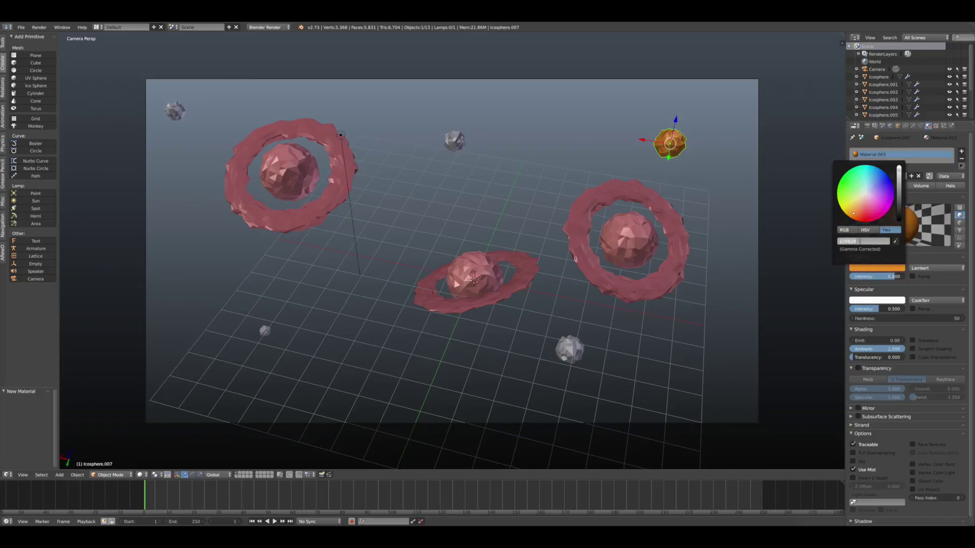
Give the top-centre asteroid a new material and set its diffuse colour
{"action": "right_click", "coordinate": [454, 144]}
{"action": "left_click", "coordinate": [894, 176]}
{"action": "left_click", "coordinate": [877, 267]}
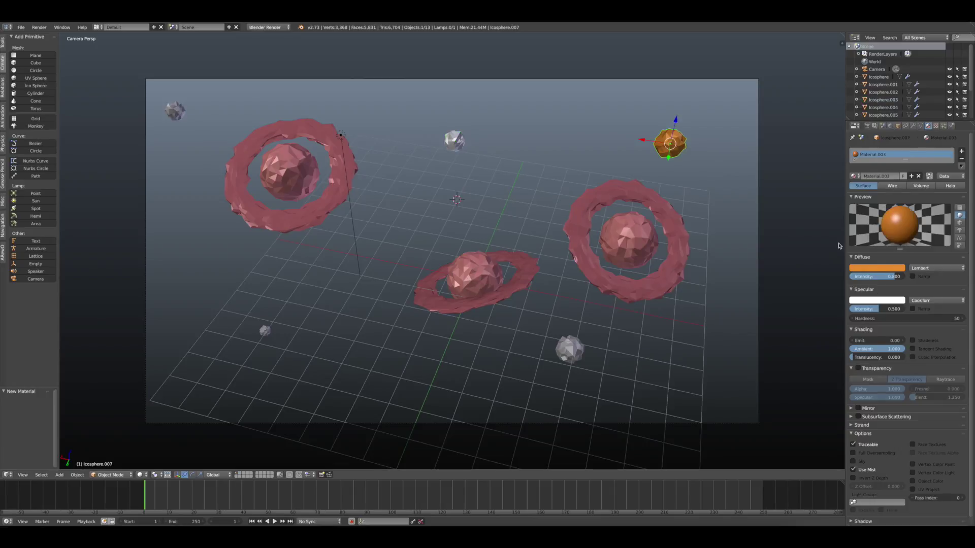
{"action": "left_click", "coordinate": [876, 267]}
{"action": "right_click", "coordinate": [455, 141]}
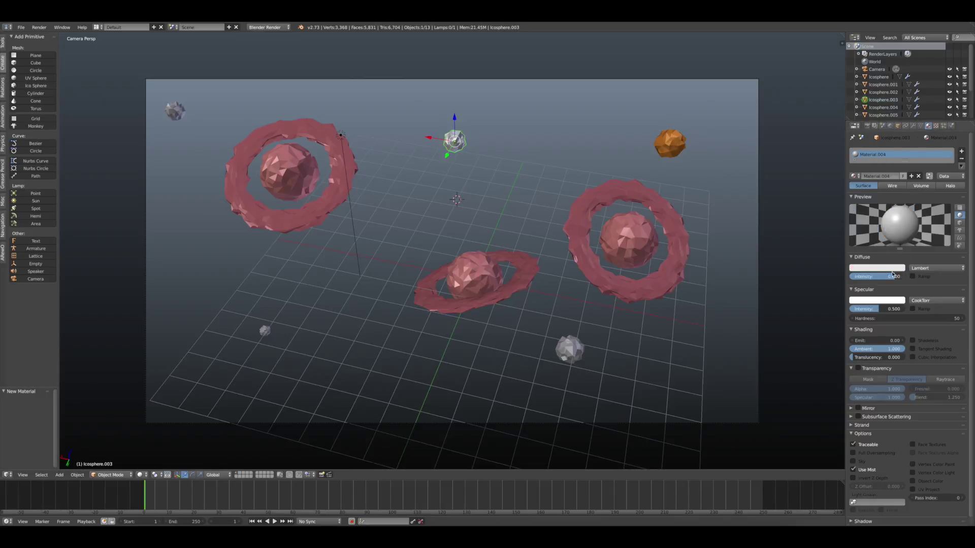
{"action": "left_click", "coordinate": [877, 267]}
Give the top-left and lower-left asteroids new materials with the pasted orange colour
{"action": "right_click", "coordinate": [175, 110]}
{"action": "left_click", "coordinate": [881, 176]}
{"action": "left_click", "coordinate": [876, 268]}
{"action": "key", "text": "ctrl+v"}
{"action": "right_click", "coordinate": [264, 331]}
{"action": "left_click", "coordinate": [880, 176]}
{"action": "left_click", "coordinate": [877, 267]}
{"action": "key", "text": "ctrl+v"}
Add a new material to the lower-right asteroid and check the top-right asteroid's colour
{"action": "right_click", "coordinate": [569, 349]}
{"action": "left_click", "coordinate": [881, 176]}
{"action": "left_click", "coordinate": [877, 267]}
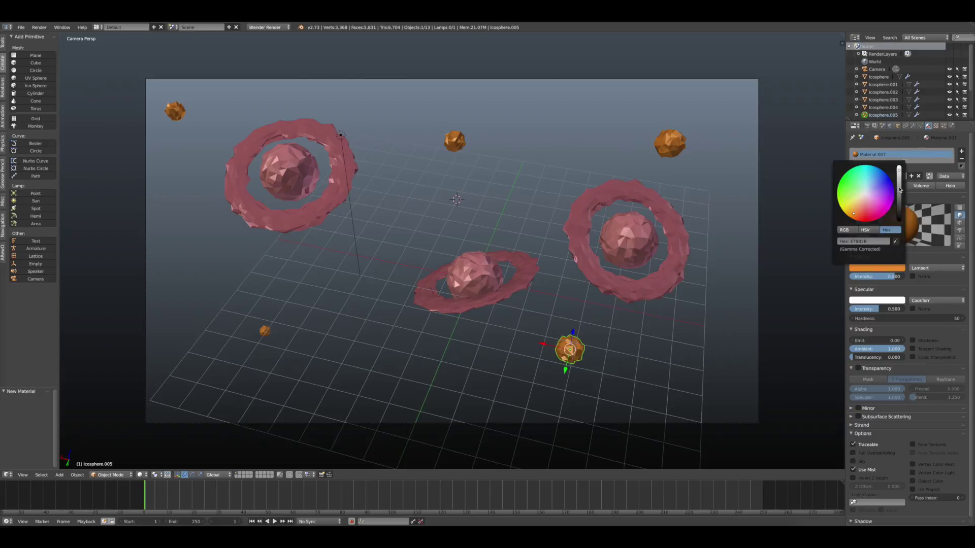
{"action": "right_click", "coordinate": [670, 144]}
{"action": "left_click", "coordinate": [893, 268]}
Recolour the top-centre asteroid gold, the top-left red, and the lower-left orange
{"action": "right_click", "coordinate": [454, 142]}
{"action": "left_click", "coordinate": [883, 267]}
{"action": "key", "text": "ctrl+v"}
{"action": "right_click", "coordinate": [175, 111]}
{"action": "left_click", "coordinate": [877, 267]}
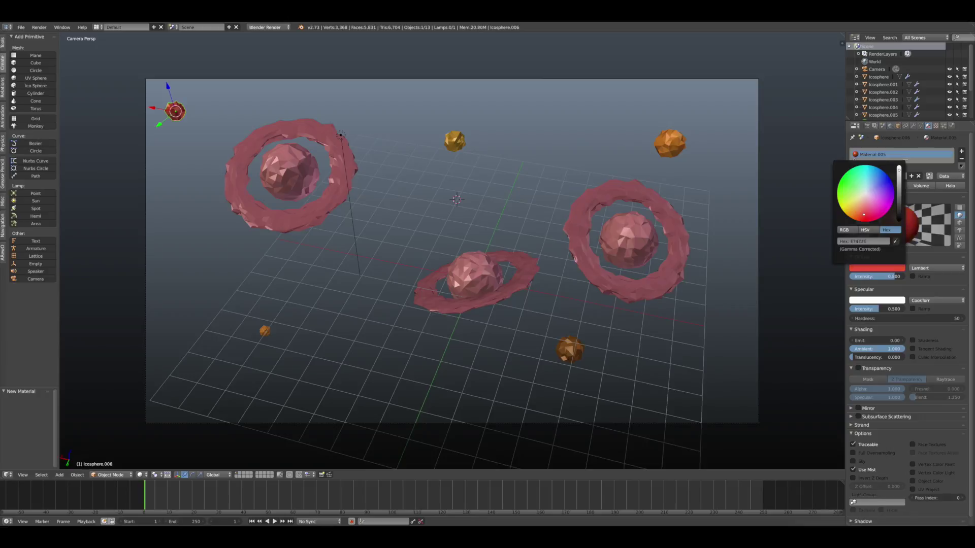
{"action": "right_click", "coordinate": [265, 331]}
{"action": "left_click", "coordinate": [877, 267]}
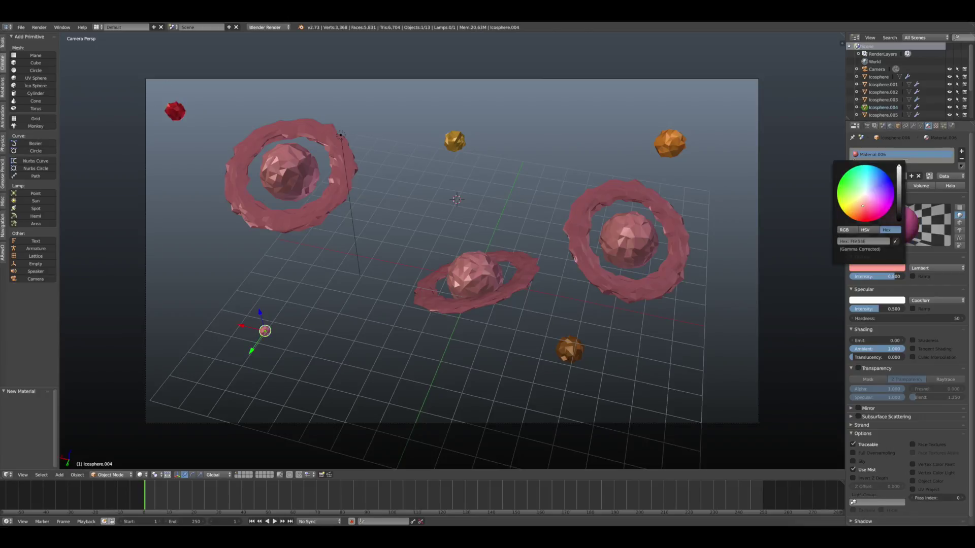
{"action": "left_click", "coordinate": [2, 224]}
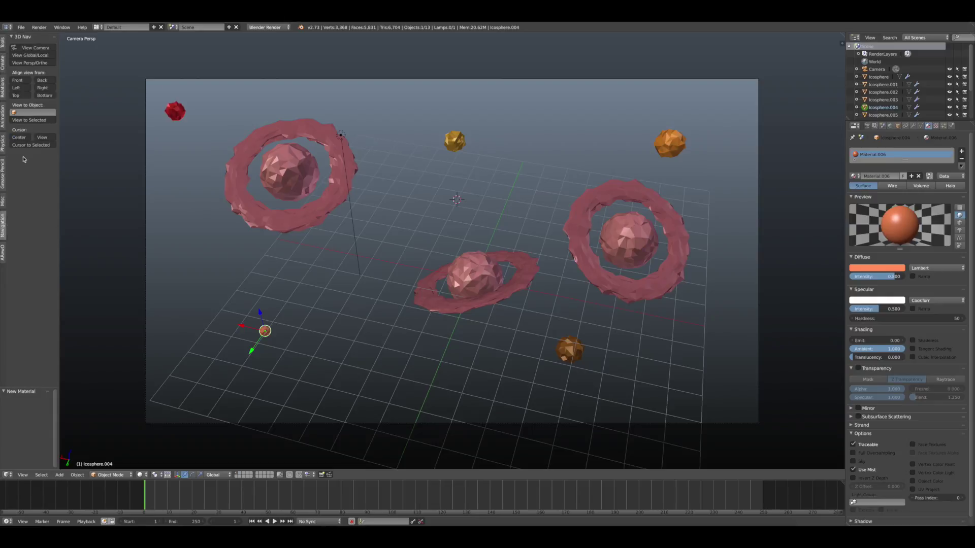
Add a Sun lamp and raise it above the scene
{"action": "middle_click_drag", "start_coordinate": [346, 246], "coordinate": [348, 246]}
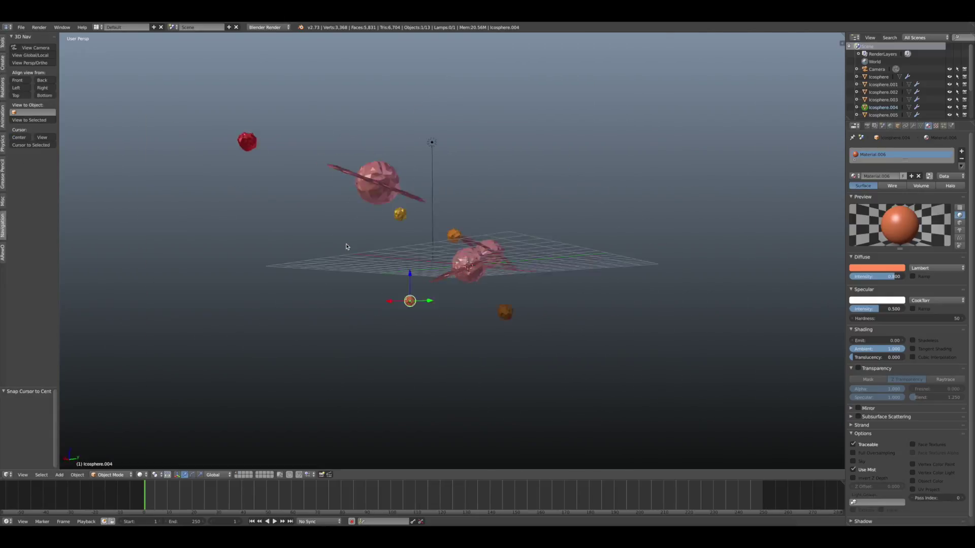
{"action": "left_click", "coordinate": [3, 62]}
{"action": "left_click", "coordinate": [35, 201]}
{"action": "middle_click_drag", "start_coordinate": [507, 254], "coordinate": [618, 273]}
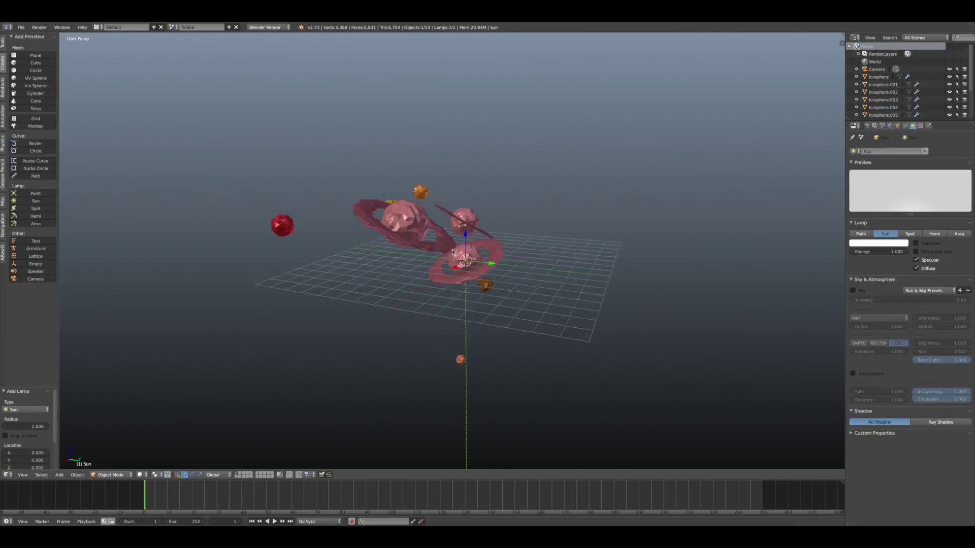
{"action": "left_click_drag", "start_coordinate": [493, 264], "coordinate": [503, 203]}
{"action": "mouse_move", "coordinate": [502, 203]}
{"action": "middle_mouse_down"}
{"action": "mouse_move", "coordinate": [525, 142]}
{"action": "mouse_move", "coordinate": [386, 167]}
{"action": "middle_mouse_up"}
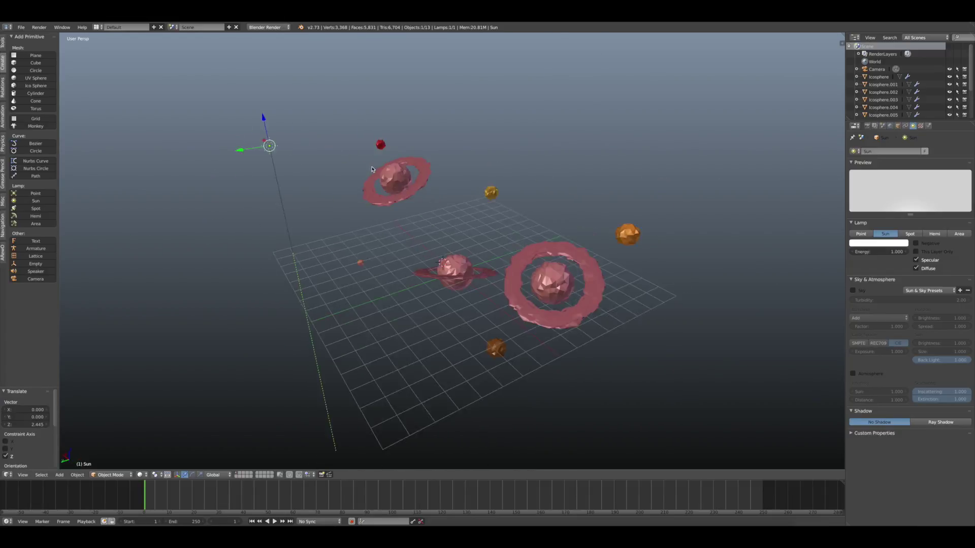
Tilt the sun around X and Z, then preview the camera view with rendered shading
{"action": "left_click_drag", "start_coordinate": [178, 151], "coordinate": [311, 260]}
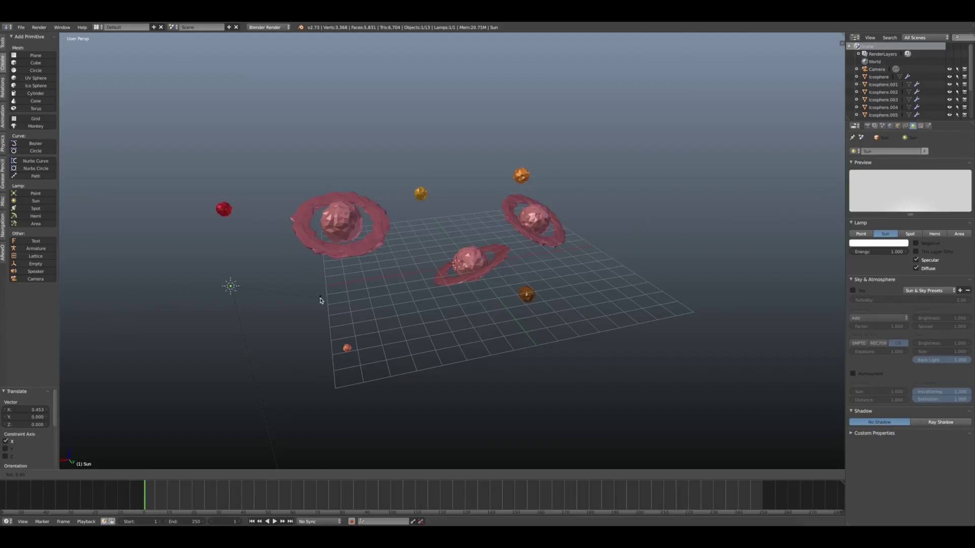
{"action": "left_click", "coordinate": [242, 313]}
{"action": "key", "text": "r"}
{"action": "left_click", "coordinate": [202, 413]}
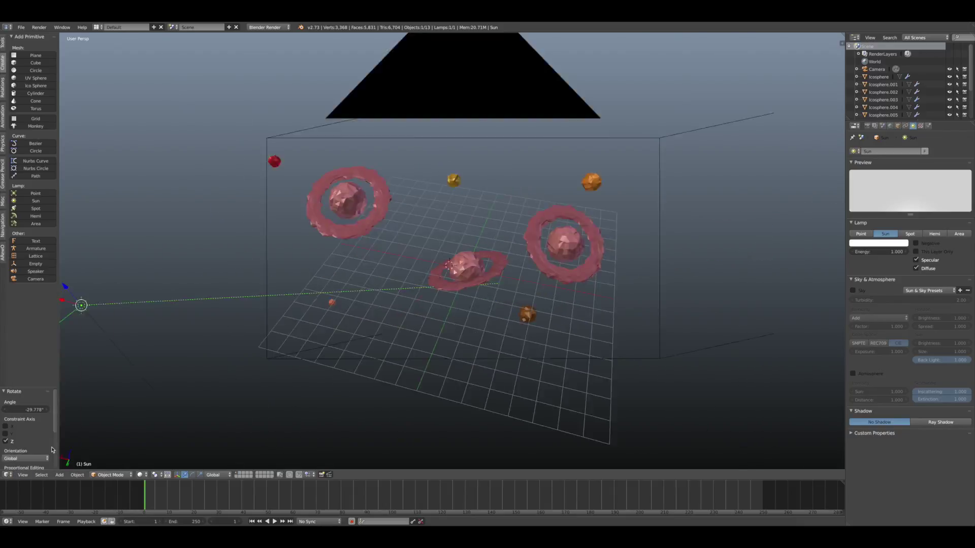
{"action": "key", "text": "KP_0"}
{"action": "key", "text": "shift+z"}
{"action": "left_click", "coordinate": [889, 126]}
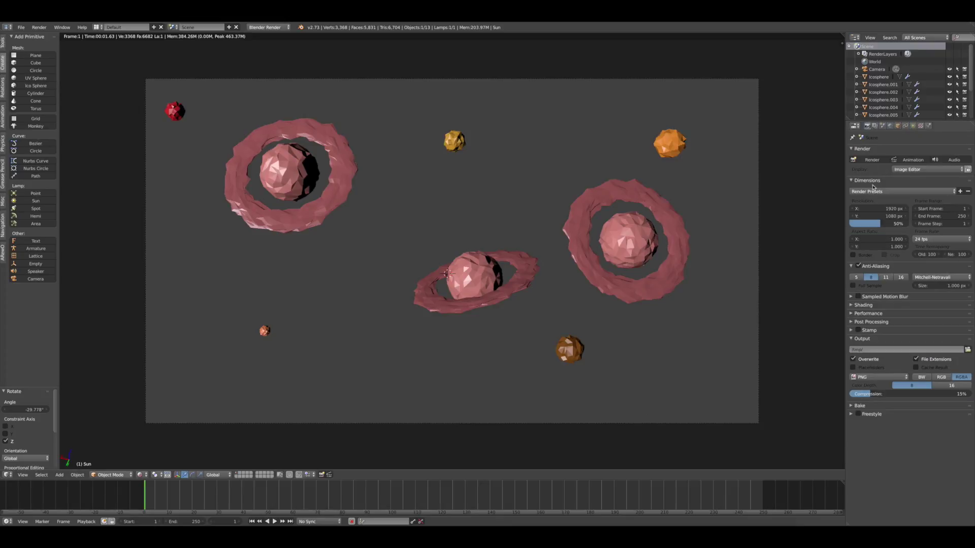
Set the world horizon colour to black, return to Solid shading, and add an Ico Sphere
{"action": "left_click", "coordinate": [859, 251]}
{"action": "left_click_drag", "start_coordinate": [920, 153], "coordinate": [920, 234]}
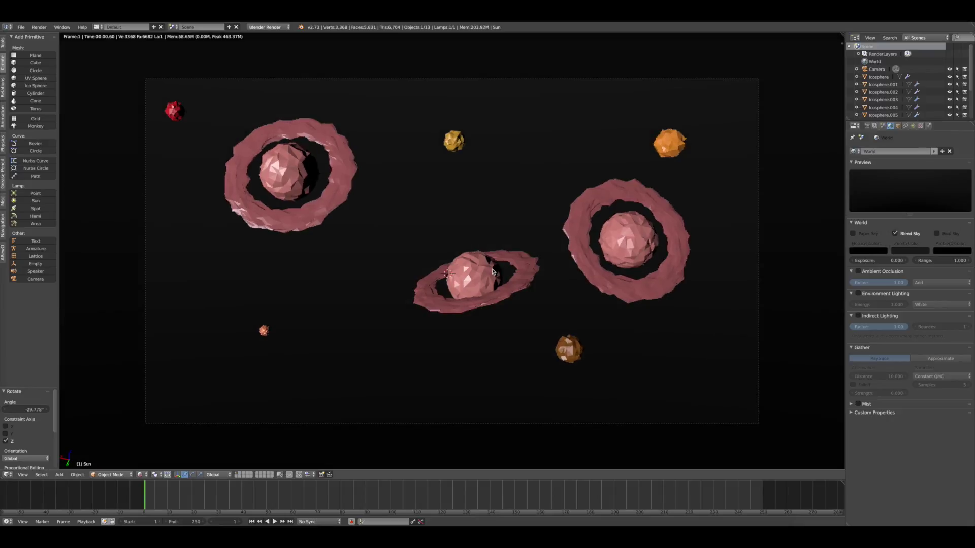
{"action": "mouse_move", "coordinate": [377, 380]}
{"action": "middle_mouse_down"}
{"action": "mouse_move", "coordinate": [145, 479]}
{"action": "mouse_move", "coordinate": [356, 355]}
{"action": "mouse_move", "coordinate": [408, 385]}
{"action": "middle_mouse_up"}
{"action": "left_click", "coordinate": [141, 475]}
{"action": "left_click", "coordinate": [153, 447]}
{"action": "left_click", "coordinate": [32, 85]}
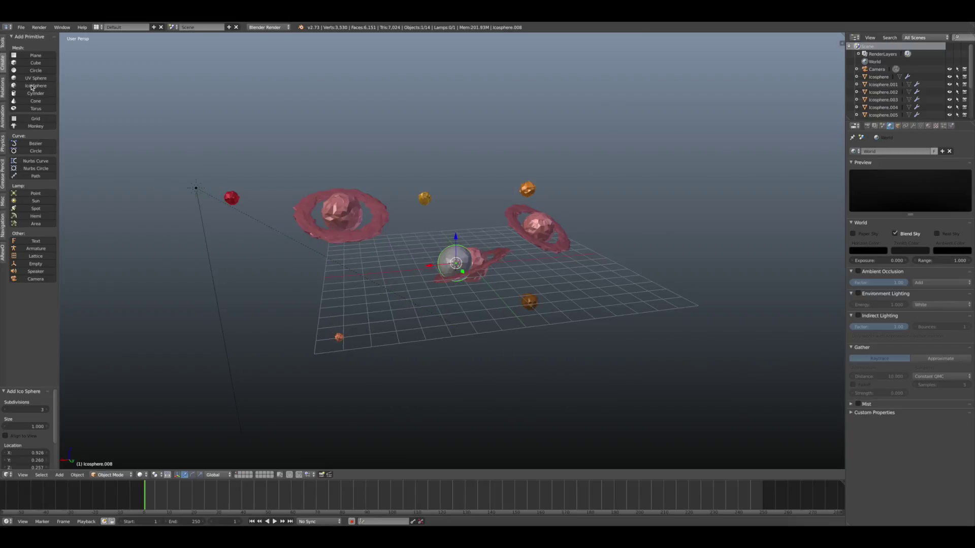
Shrink the icosphere and place one small copy near the upper-left ringed planet
{"action": "left_click", "coordinate": [454, 284]}
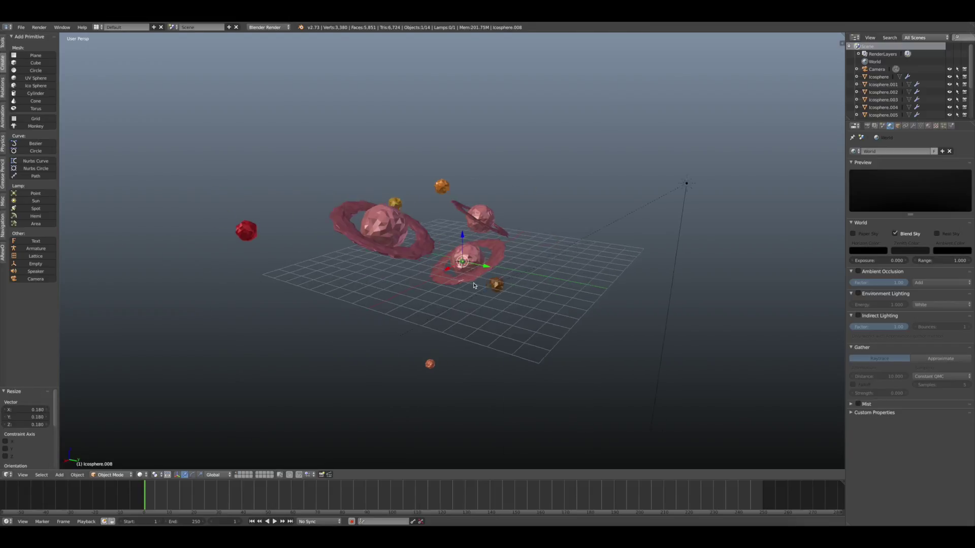
{"action": "middle_click_drag", "start_coordinate": [454, 284], "coordinate": [203, 406]}
{"action": "left_click", "coordinate": [23, 474]}
{"action": "left_click", "coordinate": [34, 447]}
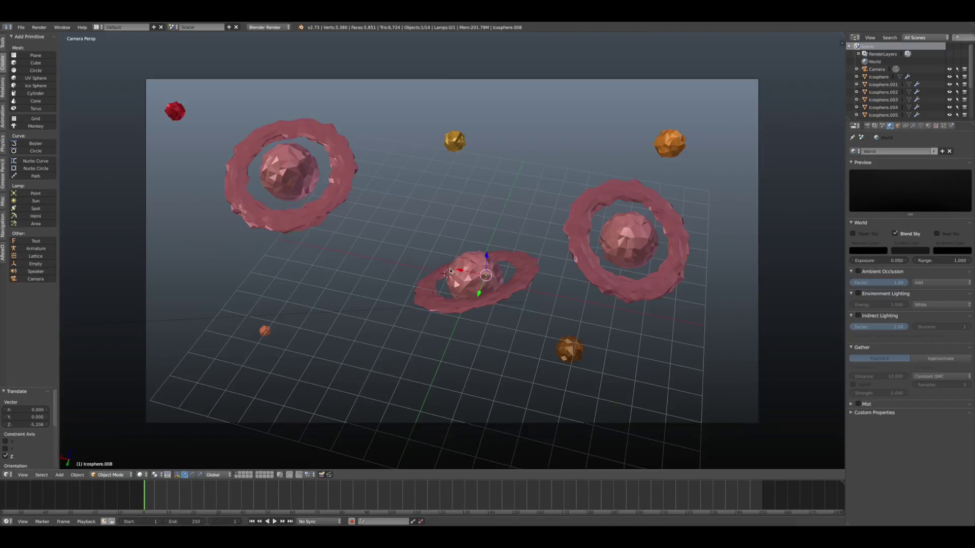
{"action": "key", "text": "shift+d"}
{"action": "left_click", "coordinate": [172, 241]}
{"action": "key", "text": "shift+d"}
{"action": "left_click", "coordinate": [281, 391]}
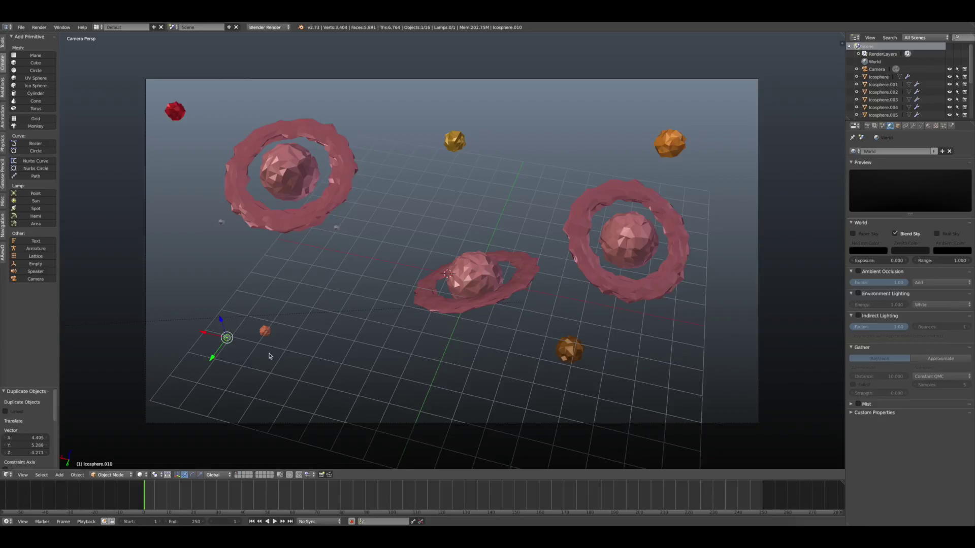
{"action": "key", "text": "Delete"}
{"action": "right_click", "coordinate": [336, 228]}
Give it a new white material: diffuse and specular intensity 1.000, hardness 1, emit 2.00
{"action": "left_click", "coordinate": [896, 176]}
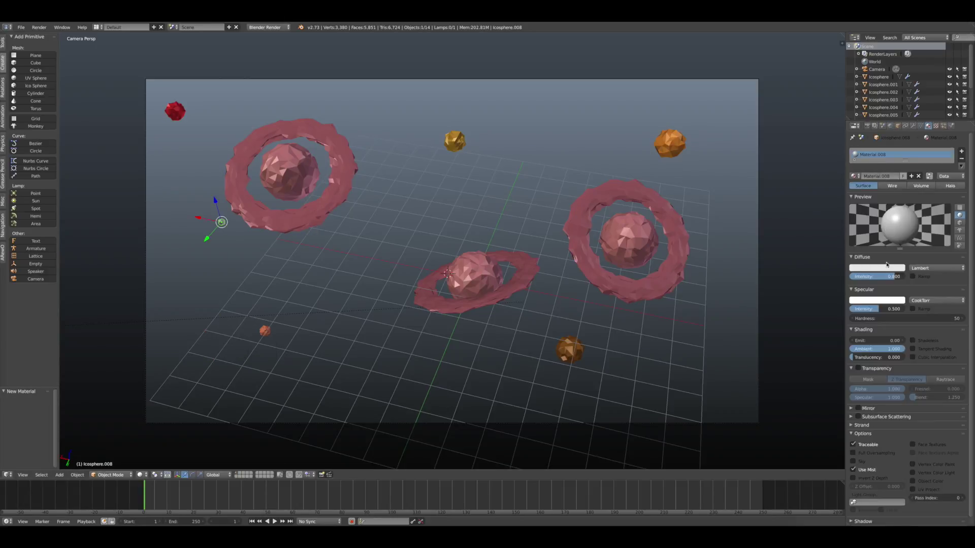
{"action": "left_click", "coordinate": [924, 268]}
{"action": "left_click", "coordinate": [925, 301]}
{"action": "left_click_drag", "start_coordinate": [913, 318], "coordinate": [965, 318]}
{"action": "left_click_drag", "start_coordinate": [892, 276], "coordinate": [908, 276]}
{"action": "left_click_drag", "start_coordinate": [886, 309], "coordinate": [908, 309]}
{"action": "mouse_move", "coordinate": [913, 318]}
{"action": "left_mouse_down"}
{"action": "mouse_move", "coordinate": [852, 319]}
{"action": "mouse_move", "coordinate": [883, 341]}
{"action": "left_mouse_up"}
{"action": "left_click", "coordinate": [139, 474]}
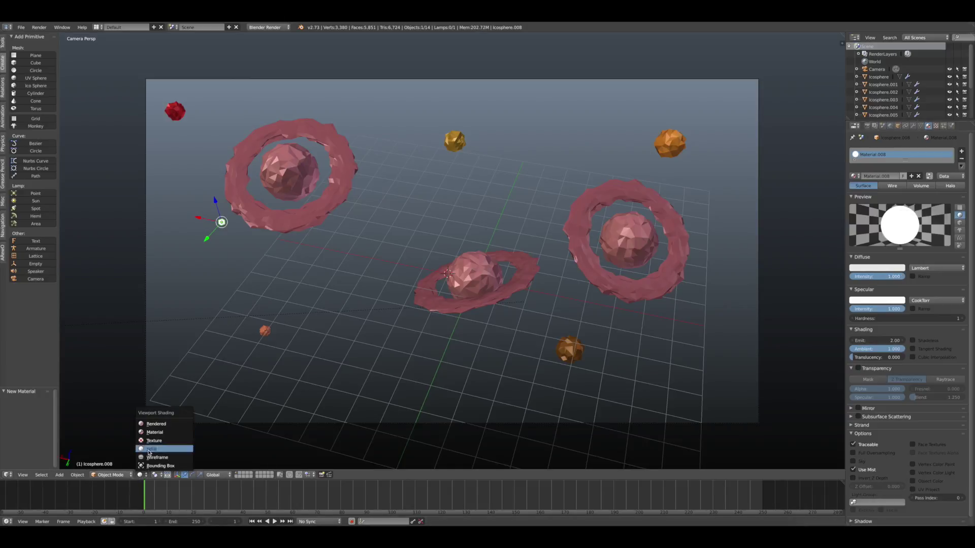
Shrink the white star icosphere, checking its glow in rendered shading before returning to solid
{"action": "left_click", "coordinate": [153, 428]}
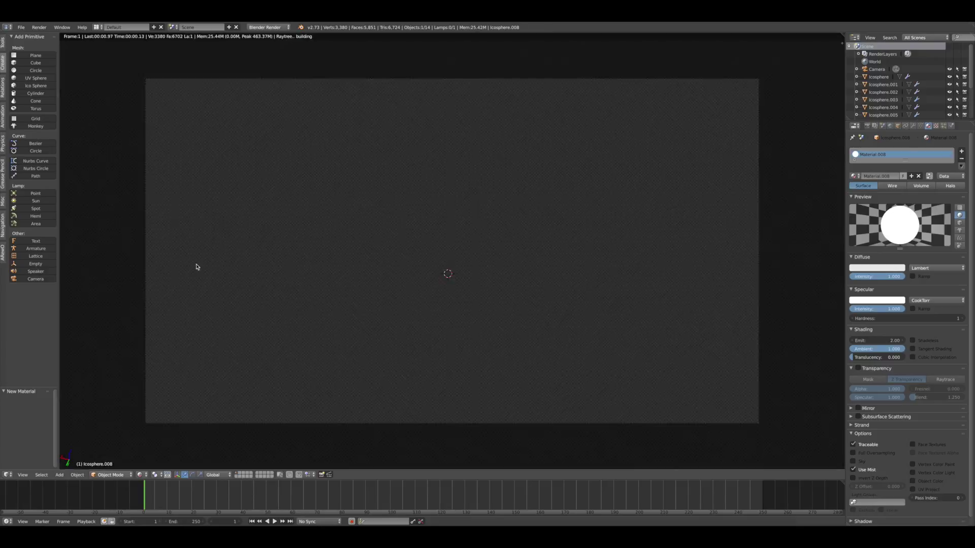
{"action": "left_click", "coordinate": [143, 475]}
{"action": "left_click", "coordinate": [152, 449]}
{"action": "key", "text": "s"}
{"action": "left_click", "coordinate": [139, 474]}
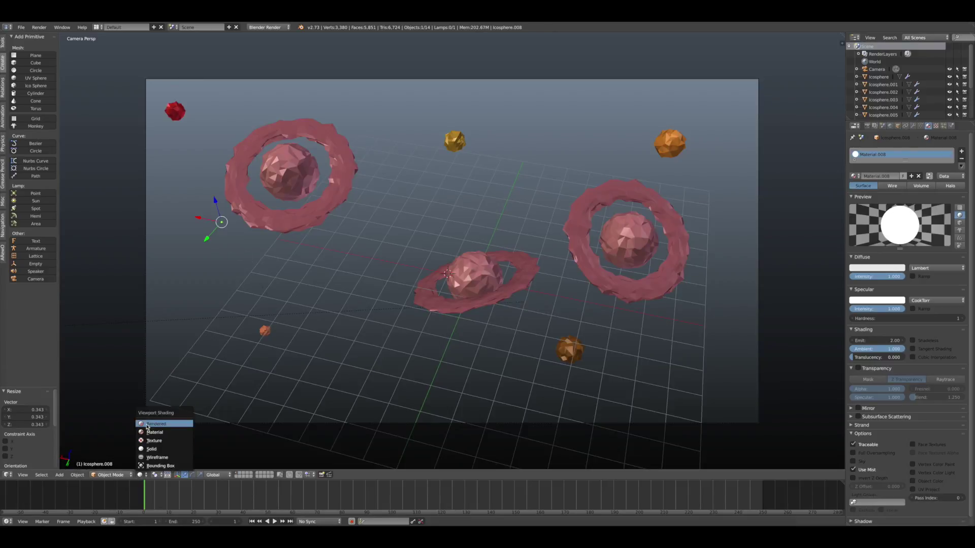
{"action": "left_click", "coordinate": [147, 424]}
{"action": "left_click", "coordinate": [139, 474]}
{"action": "left_click", "coordinate": [152, 449]}
Duplicate the star about a dozen times, scattering the copies across the scene
{"action": "key", "text": "shift+d"}
{"action": "left_click", "coordinate": [228, 435]}
{"action": "key", "text": "shift+d"}
{"action": "left_click", "coordinate": [457, 307]}
{"action": "key", "text": "shift+d"}
{"action": "left_click", "coordinate": [413, 168]}
{"action": "key", "text": "shift+d"}
{"action": "left_click", "coordinate": [170, 169]}
{"action": "key", "text": "shift+d"}
{"action": "left_click", "coordinate": [377, 257]}
{"action": "key", "text": "shift+d"}
{"action": "left_click", "coordinate": [372, 388]}
{"action": "key", "text": "shift+d"}
{"action": "left_click", "coordinate": [475, 396]}
{"action": "key", "text": "shift+d"}
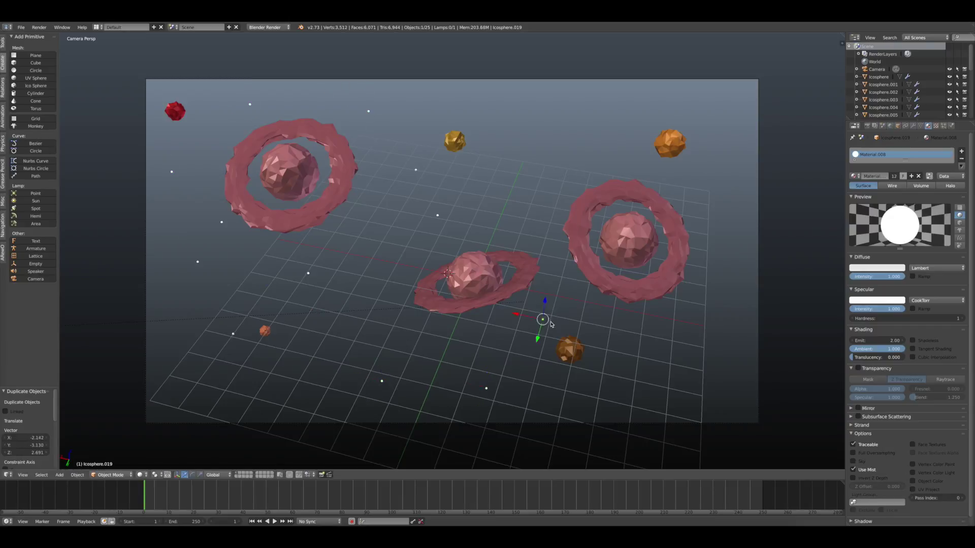
{"action": "left_click", "coordinate": [519, 195]}
{"action": "key", "text": "shift+d"}
{"action": "left_click", "coordinate": [502, 111]}
{"action": "key", "text": "shift+d"}
{"action": "left_click", "coordinate": [624, 117]}
{"action": "key", "text": "shift+d"}
{"action": "left_click", "coordinate": [243, 464]}
{"action": "key", "text": "shift+d"}
{"action": "left_click", "coordinate": [200, 412]}
Preview the starfield in rendered shading and render the final image
{"action": "key", "text": "z"}
{"action": "left_click", "coordinate": [151, 423]}
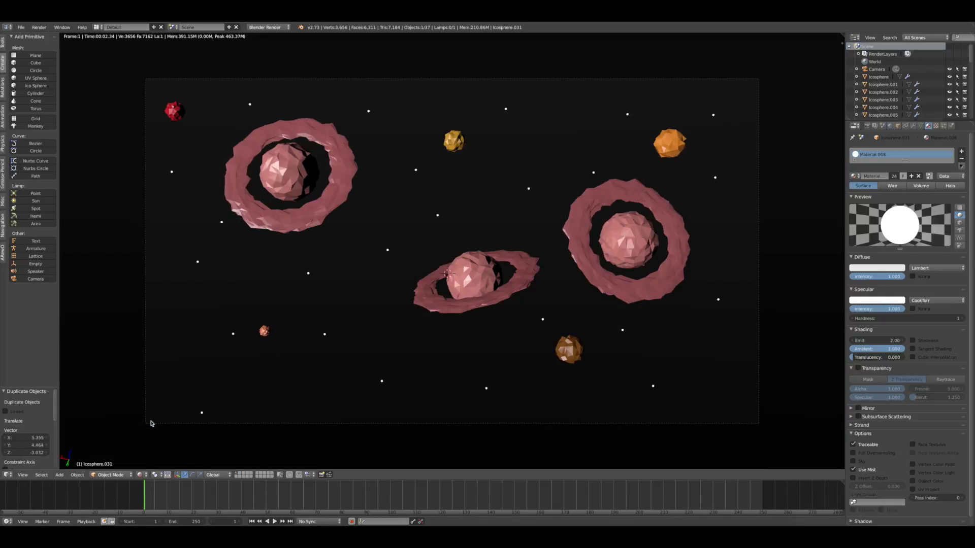
{"action": "left_click", "coordinate": [867, 126]}
{"action": "left_click", "coordinate": [878, 162]}
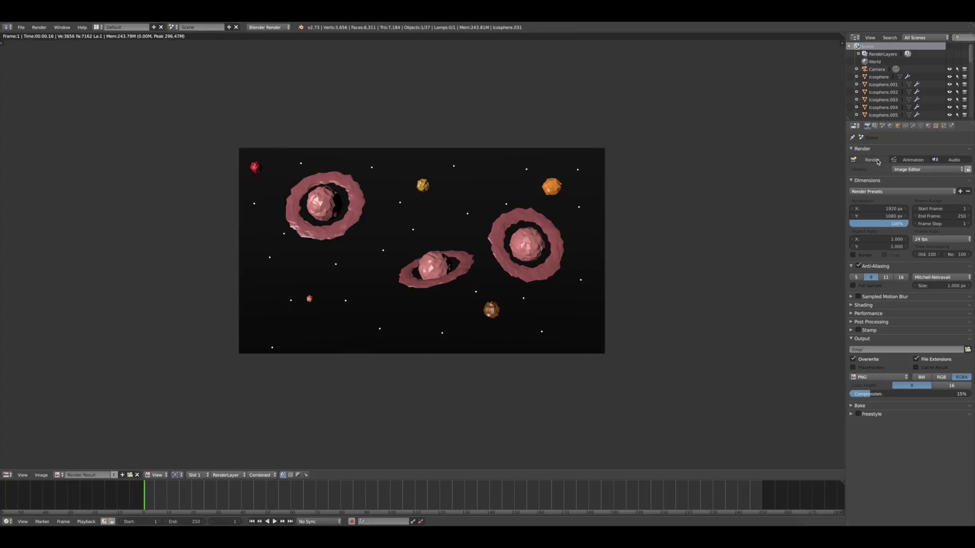